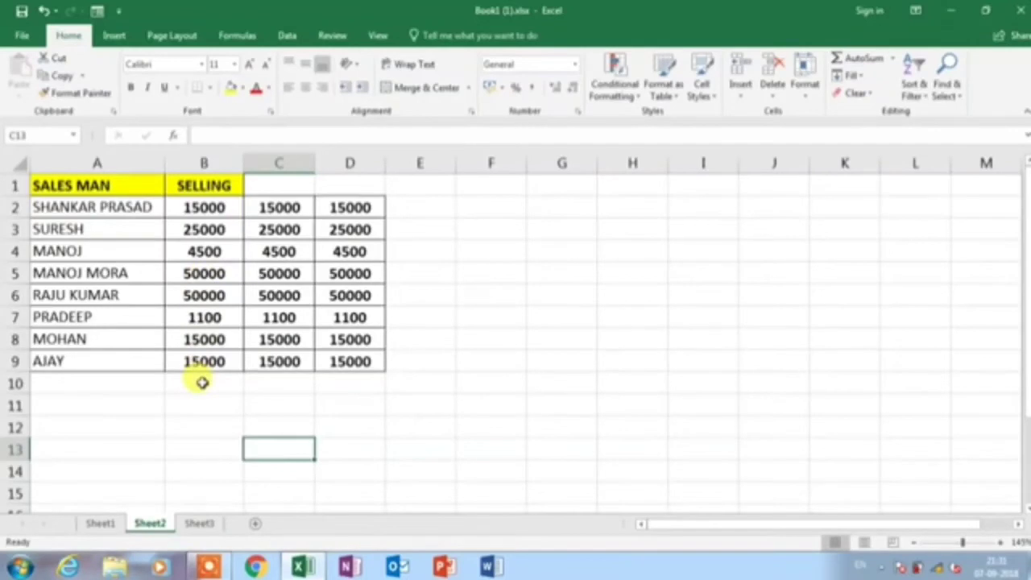
AutoSum the three number columns into row 10, giving totals like 175600
{"action": "left_click_drag", "start_coordinate": [184, 384], "coordinate": [368, 389]}
{"action": "key", "text": "ctrl+b"}
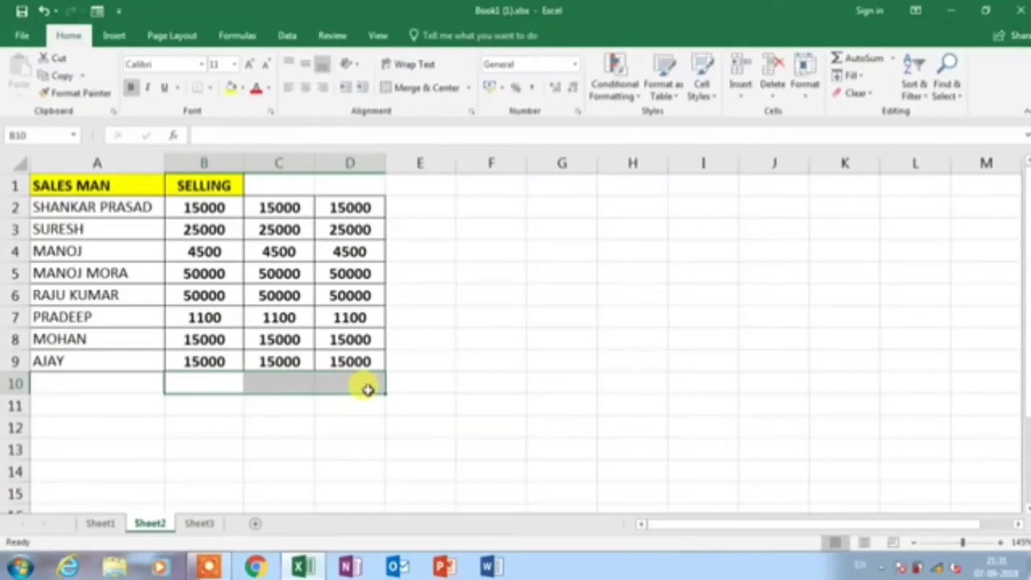
{"action": "key", "text": "alt+equal"}
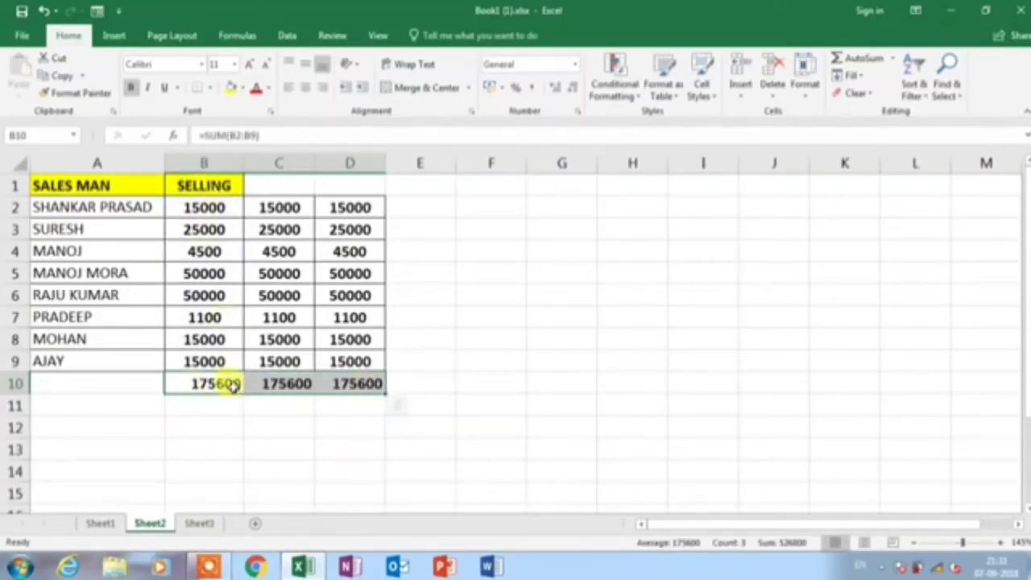
Total each salesman's row into column E, then return to Sheet1
{"action": "left_click_drag", "start_coordinate": [422, 206], "coordinate": [419, 352]}
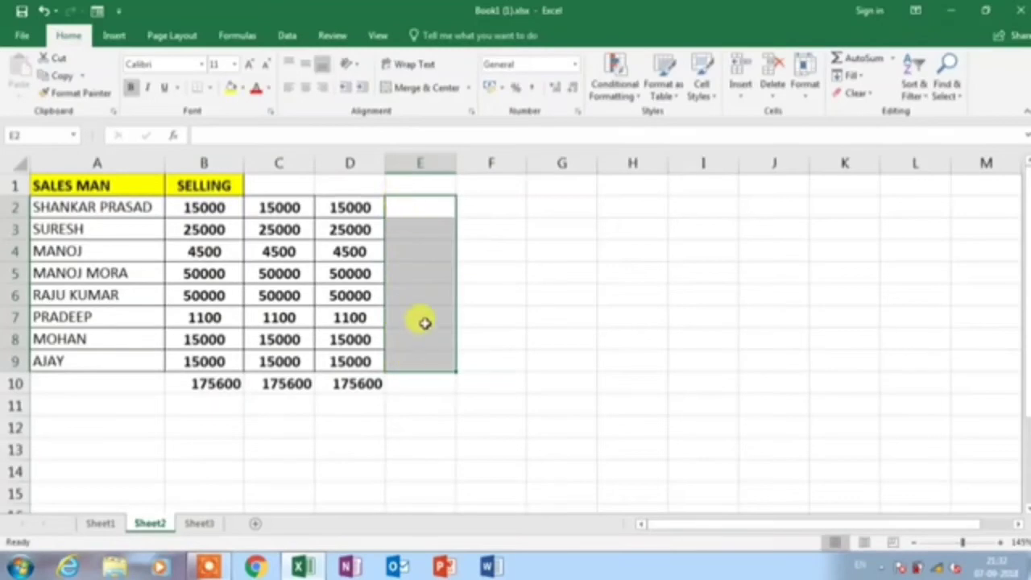
{"action": "key", "text": "alt+equal"}
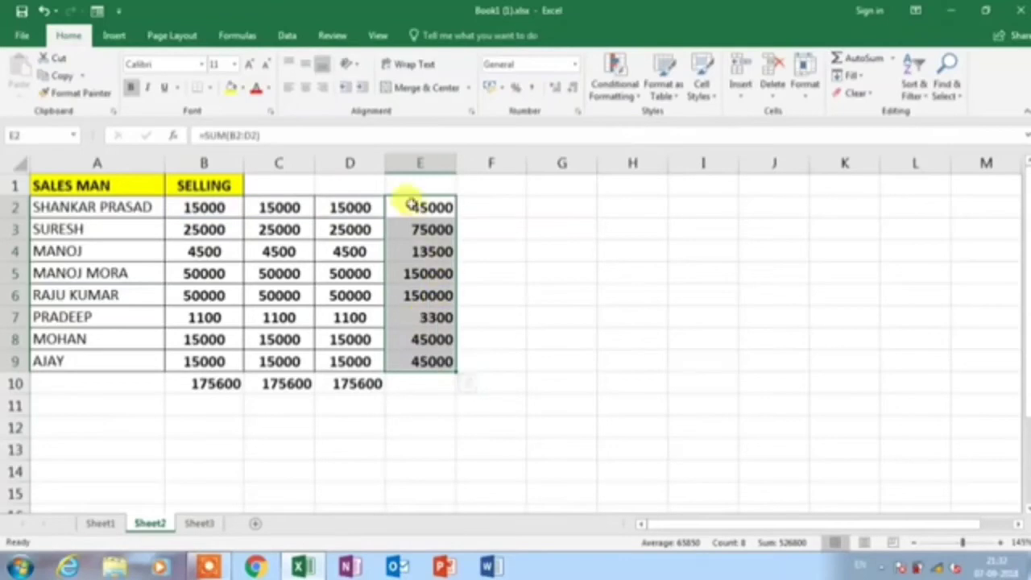
{"action": "key", "text": "ctrl+Page_Up"}
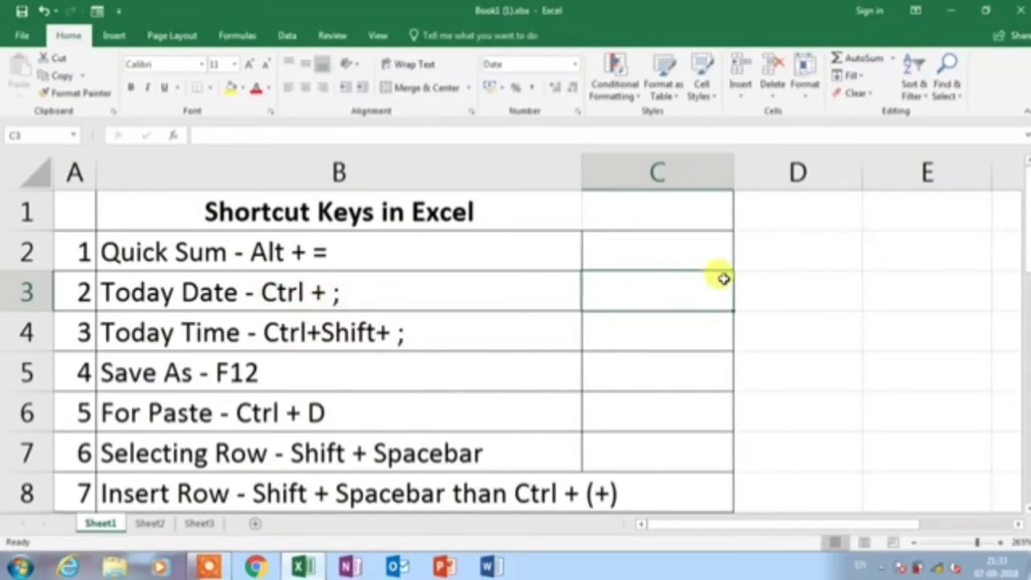
Enter today's date 07-09-2018 in C3 and the current time 21:33 in C4
{"action": "key", "text": "ctrl+semicolon"}
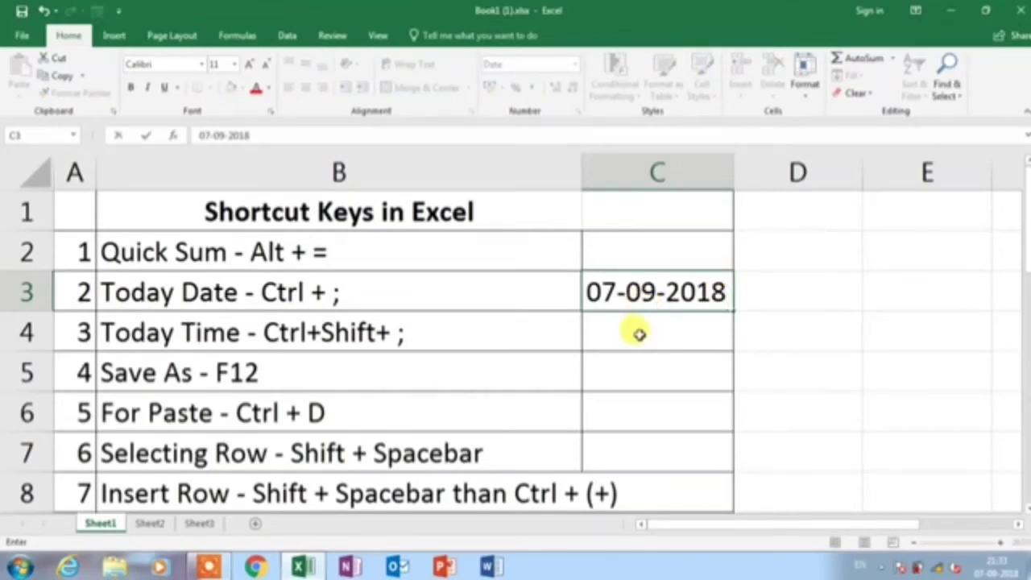
{"action": "key", "text": "Return"}
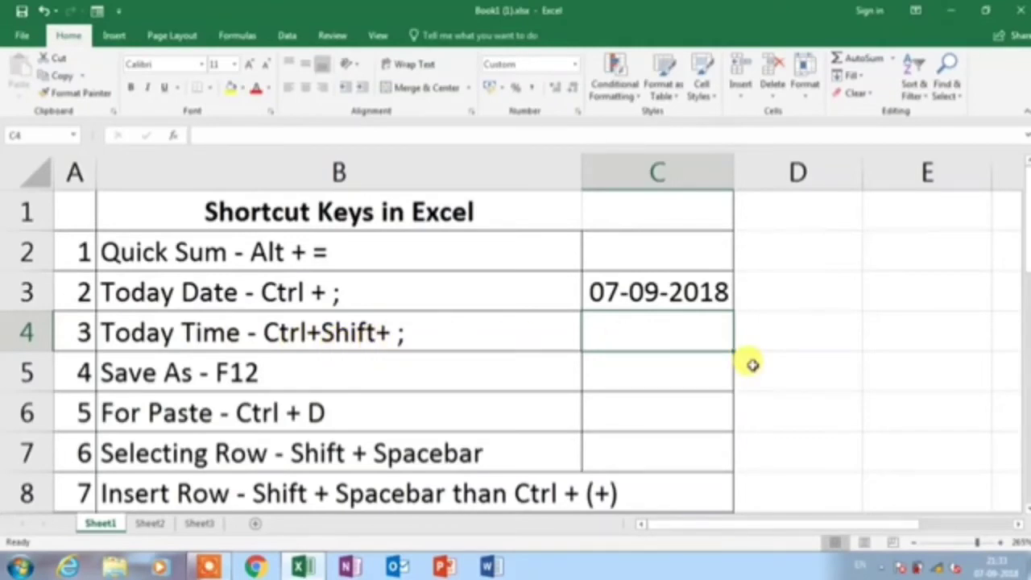
{"action": "key", "text": "ctrl+shift+semicolon"}
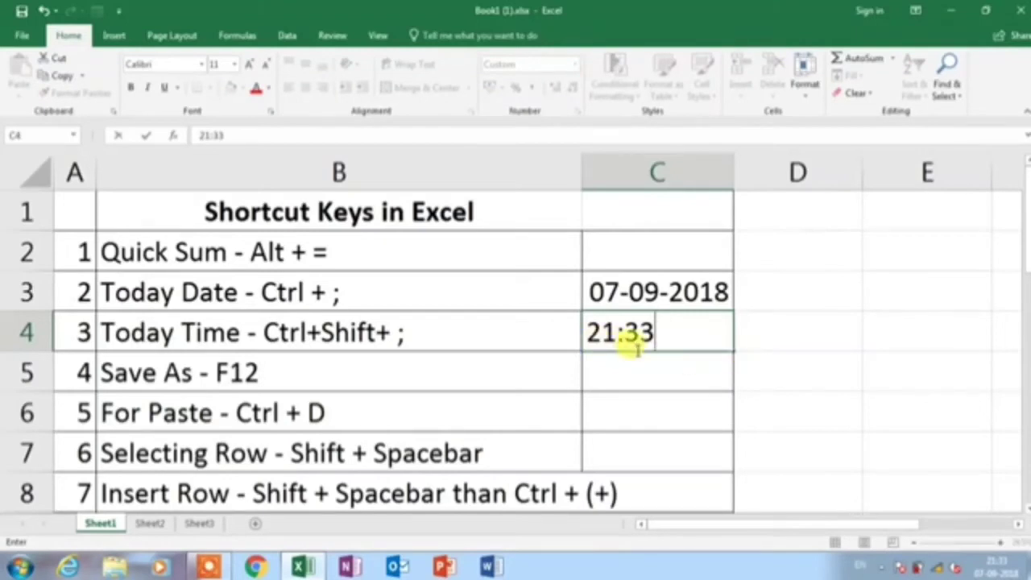
{"action": "key", "text": "Return"}
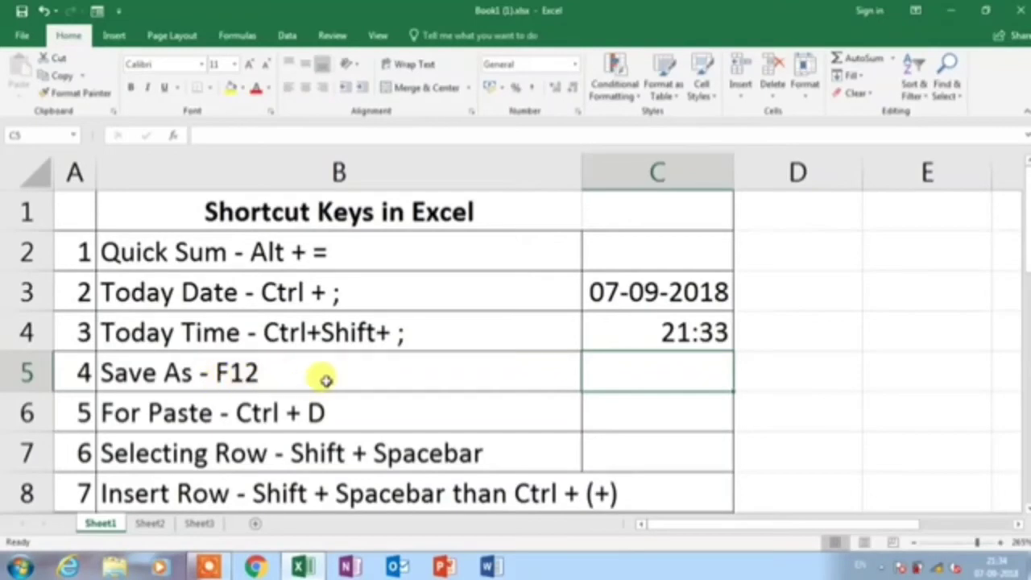
{"action": "key", "text": "F12"}
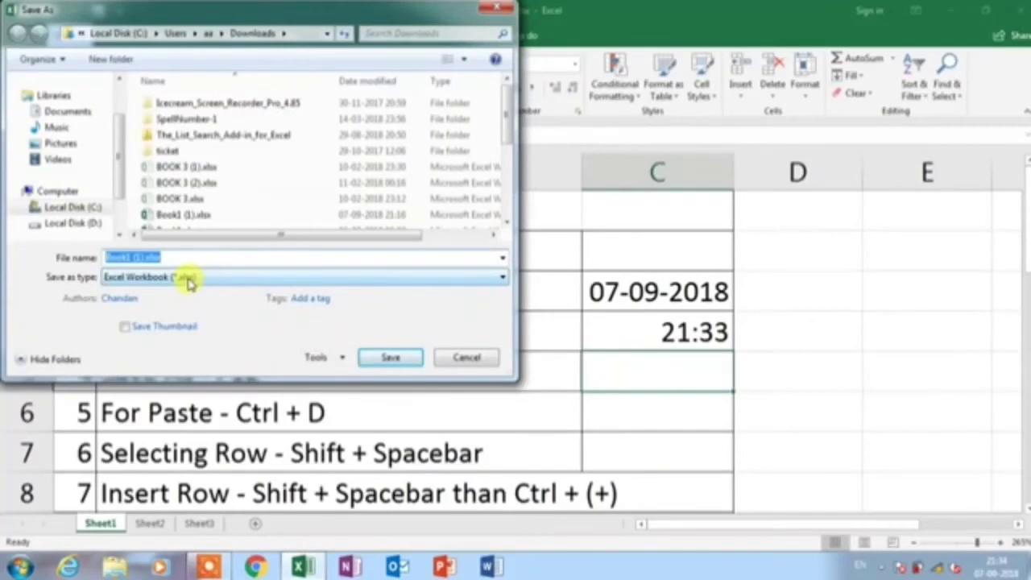
{"action": "left_click", "coordinate": [185, 278]}
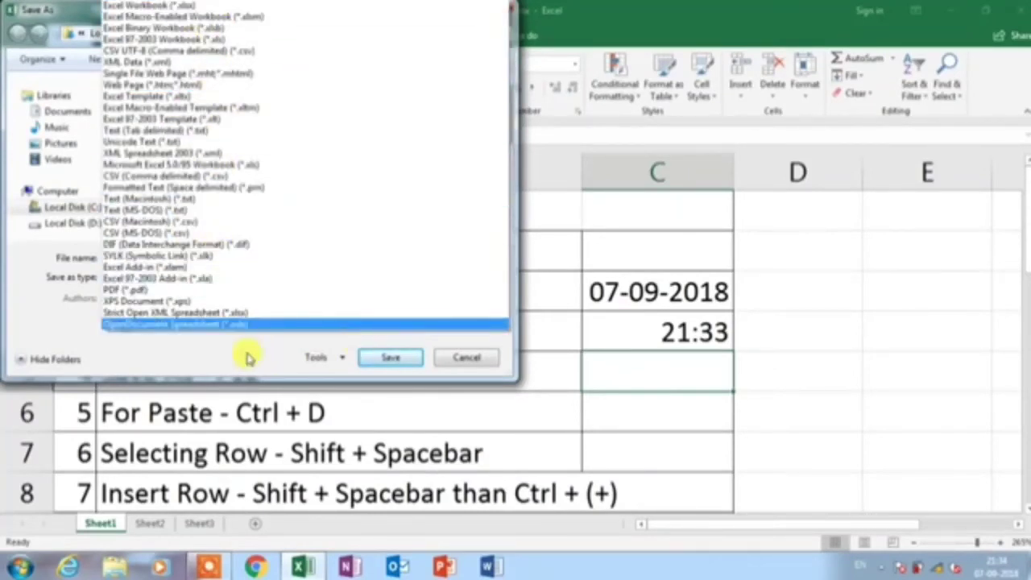
{"action": "left_click", "coordinate": [272, 358]}
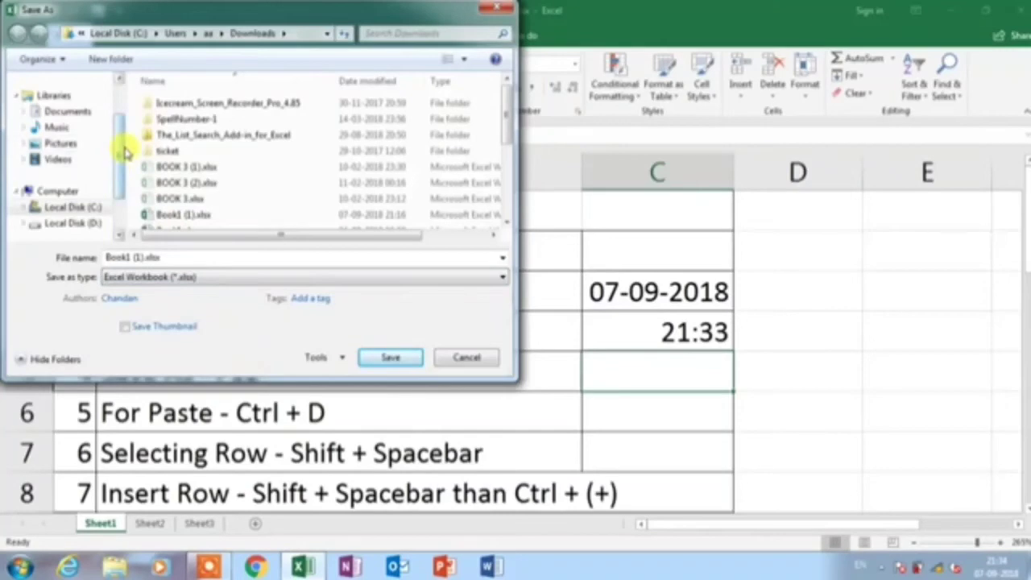
{"action": "left_click", "coordinate": [466, 357]}
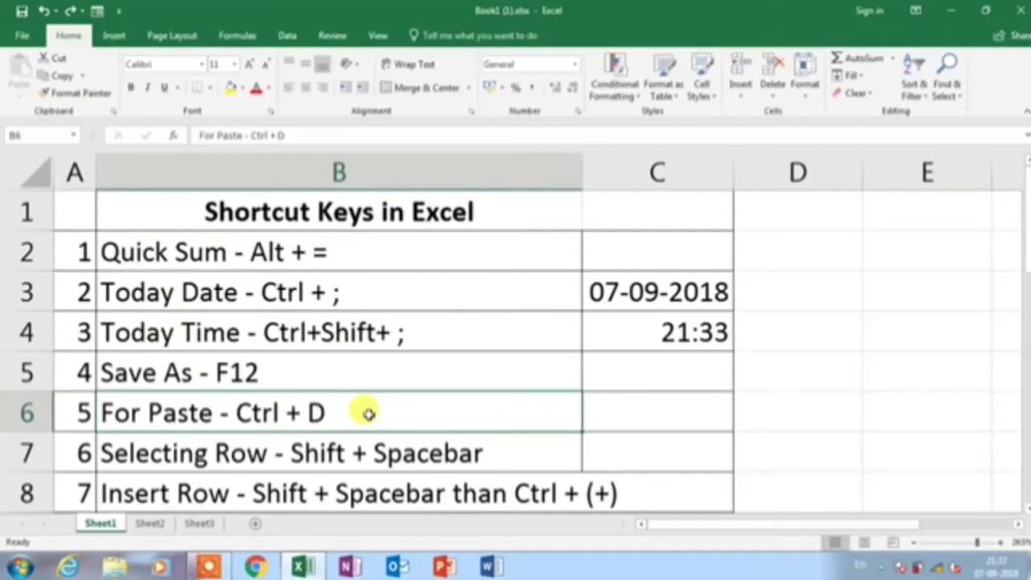
On Sheet2, fill AJAY's row (15000 each, 45000 total) down through rows 10 to 15
{"action": "left_click", "coordinate": [152, 524]}
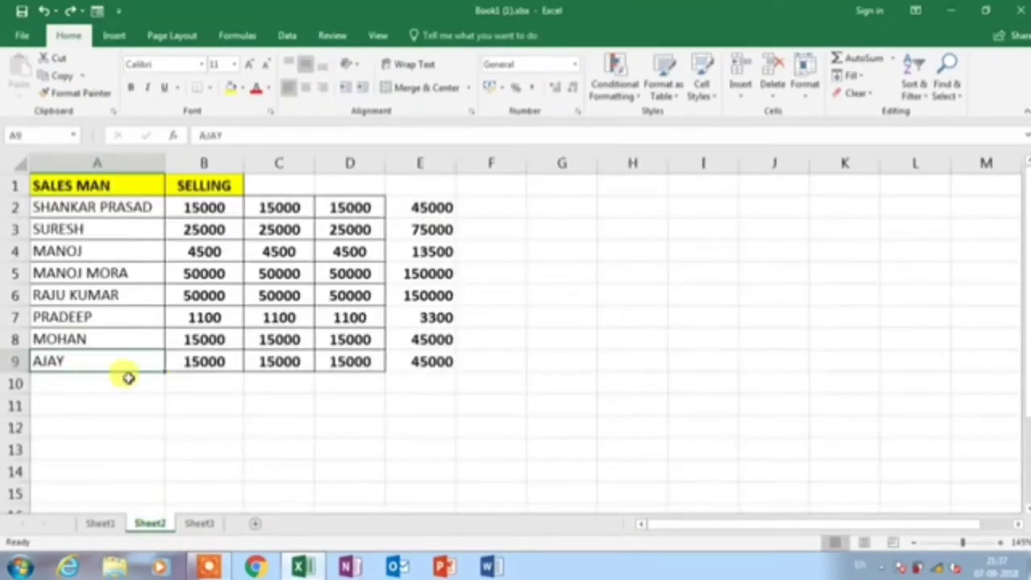
{"action": "left_click_drag", "start_coordinate": [80, 384], "coordinate": [437, 384]}
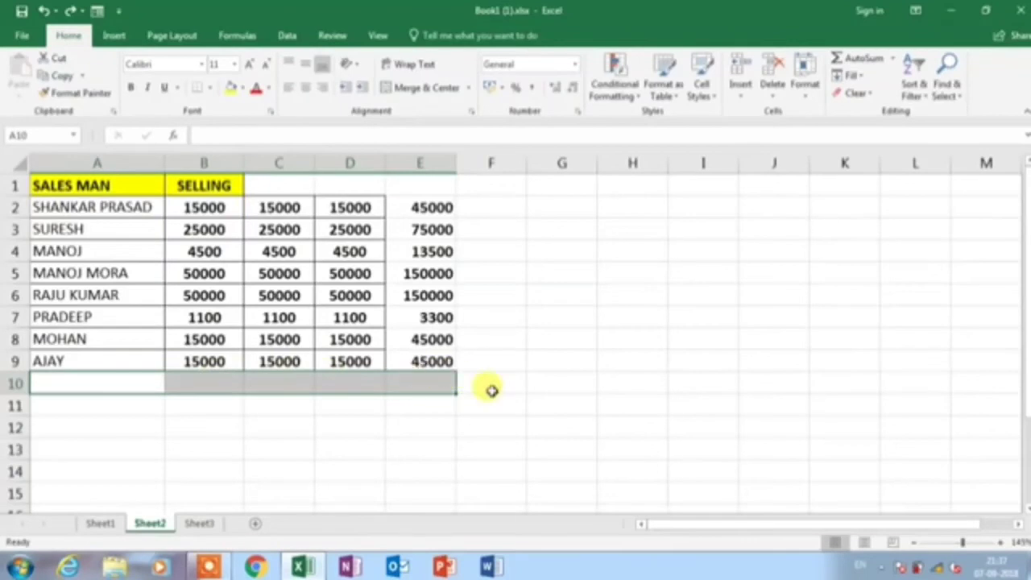
{"action": "key", "text": "ctrl+d"}
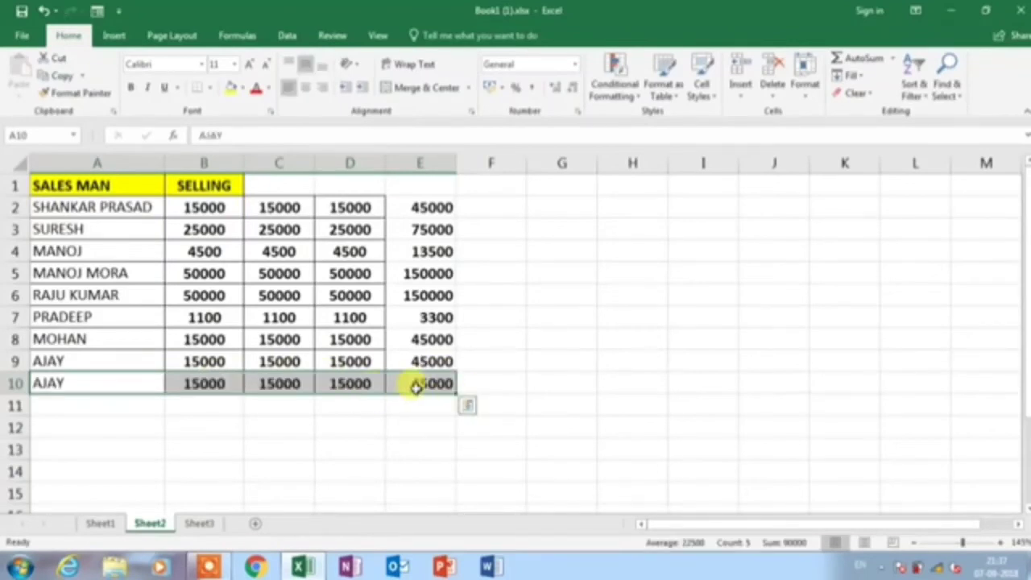
{"action": "left_click", "coordinate": [418, 386]}
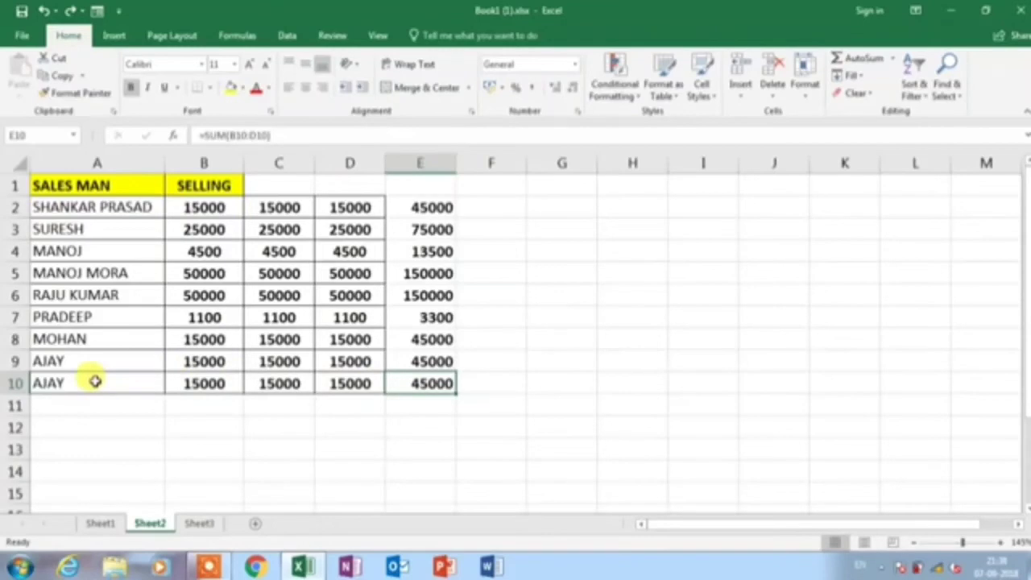
{"action": "left_click_drag", "start_coordinate": [95, 381], "coordinate": [430, 499]}
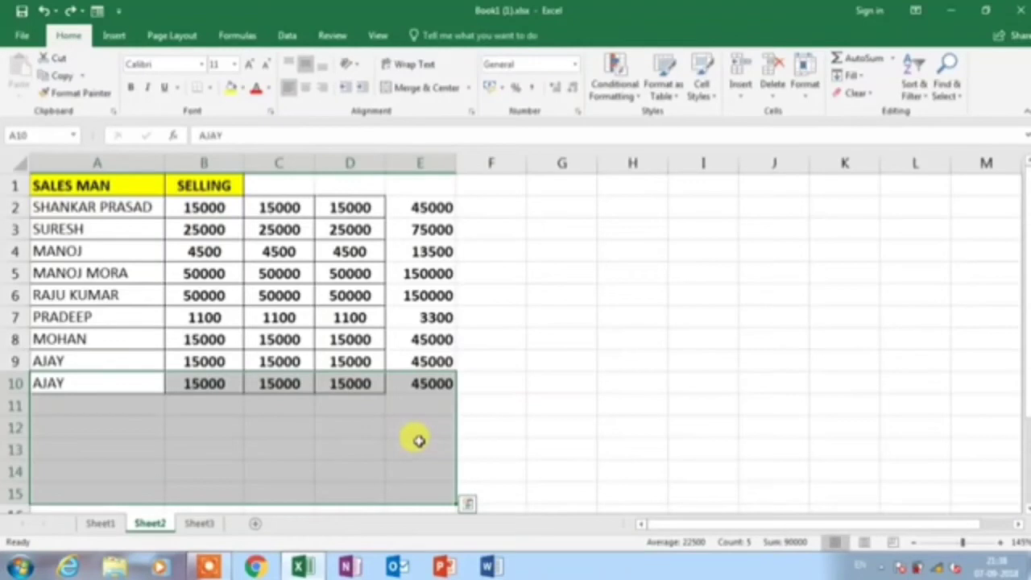
{"action": "key", "text": "ctrl+d"}
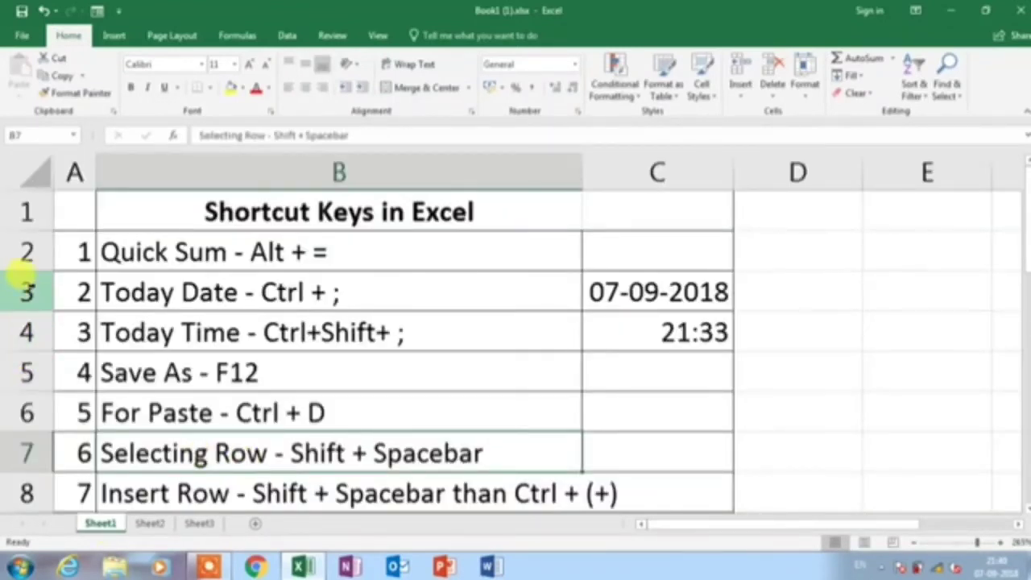
Select rows 3, 4 and 5, then select row 7 with Shift+Space
{"action": "left_click", "coordinate": [27, 292]}
{"action": "left_click", "coordinate": [27, 330]}
{"action": "left_click", "coordinate": [26, 370]}
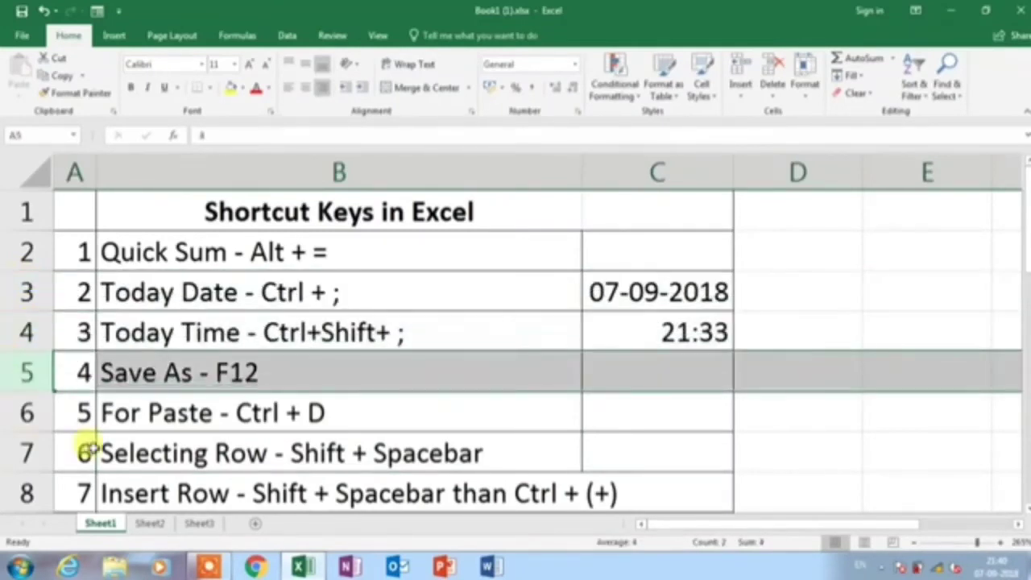
{"action": "left_click", "coordinate": [85, 451]}
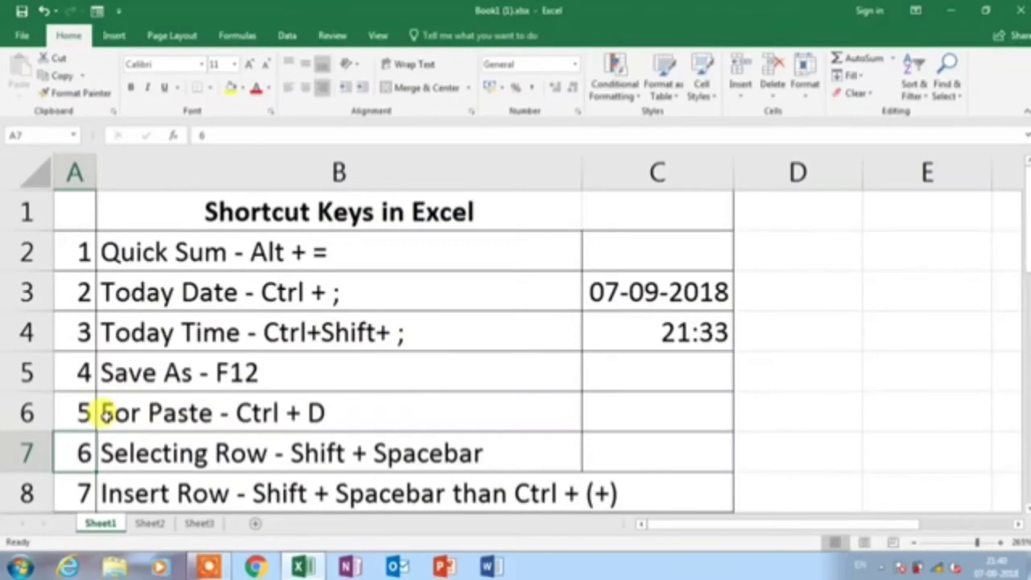
{"action": "key", "text": "shift+space"}
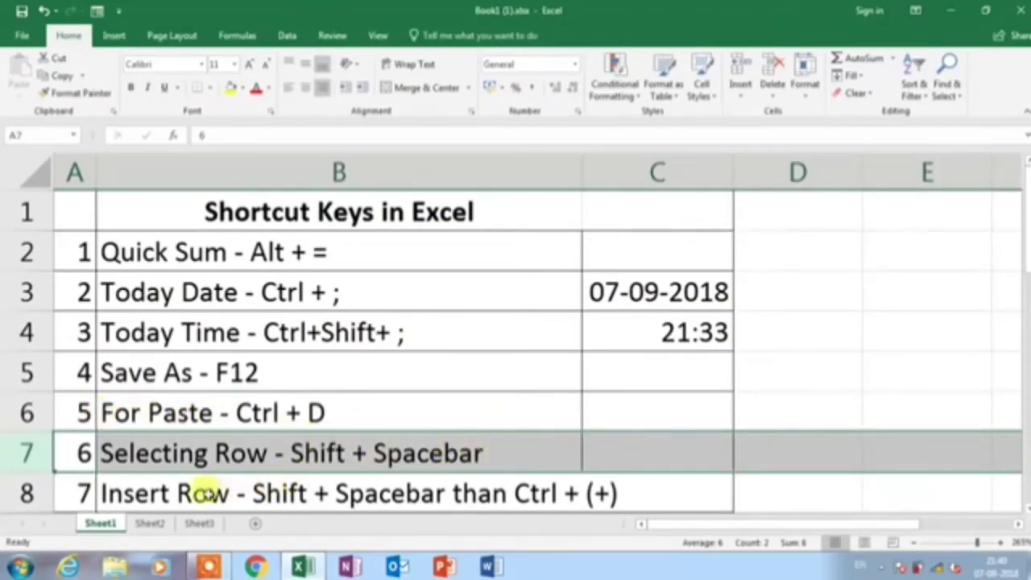
{"action": "left_click", "coordinate": [208, 493]}
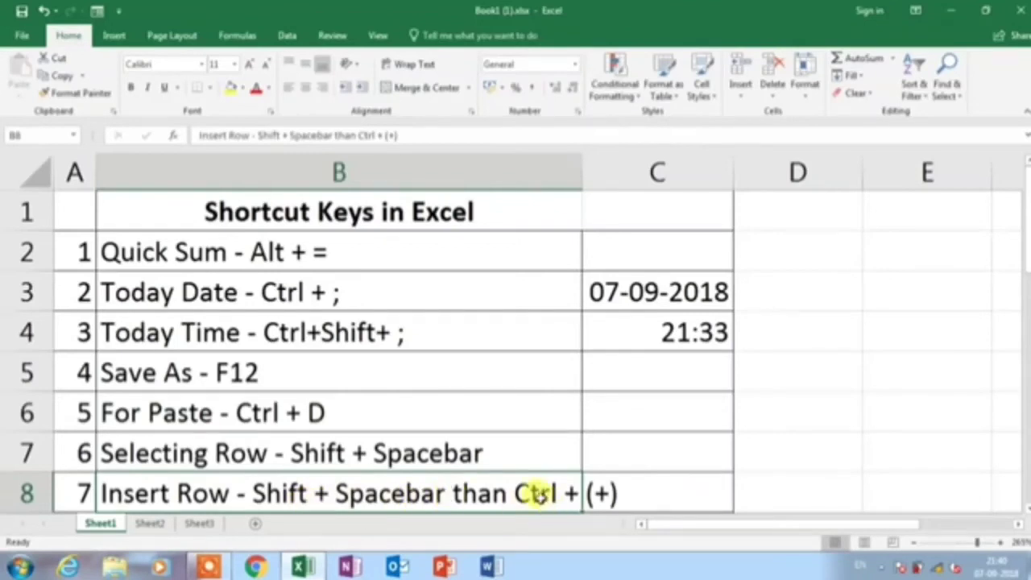
Insert two blank rows above the For Paste entry, then delete one with Ctrl+-
{"action": "left_click", "coordinate": [248, 413]}
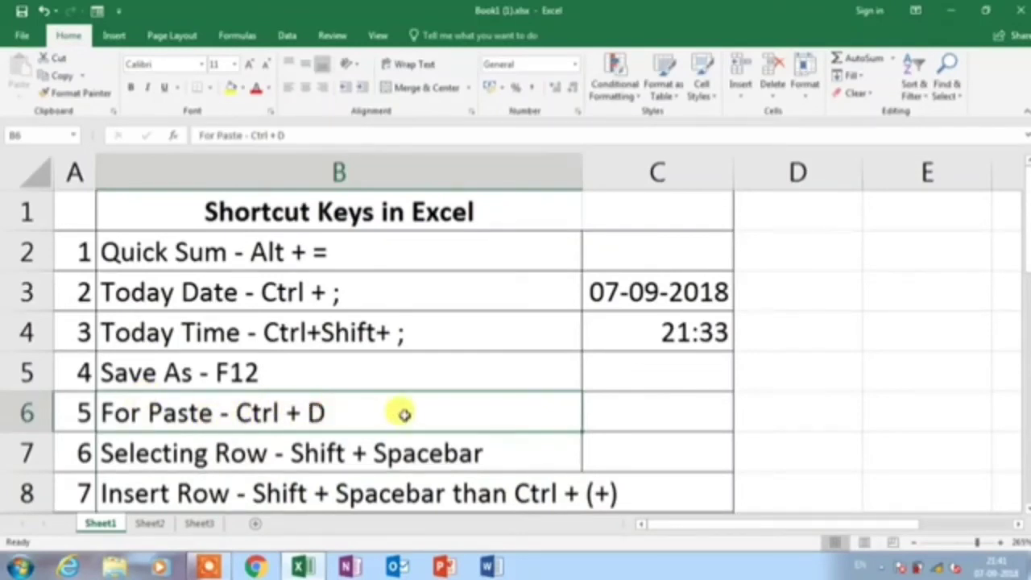
{"action": "key", "text": "shift+space"}
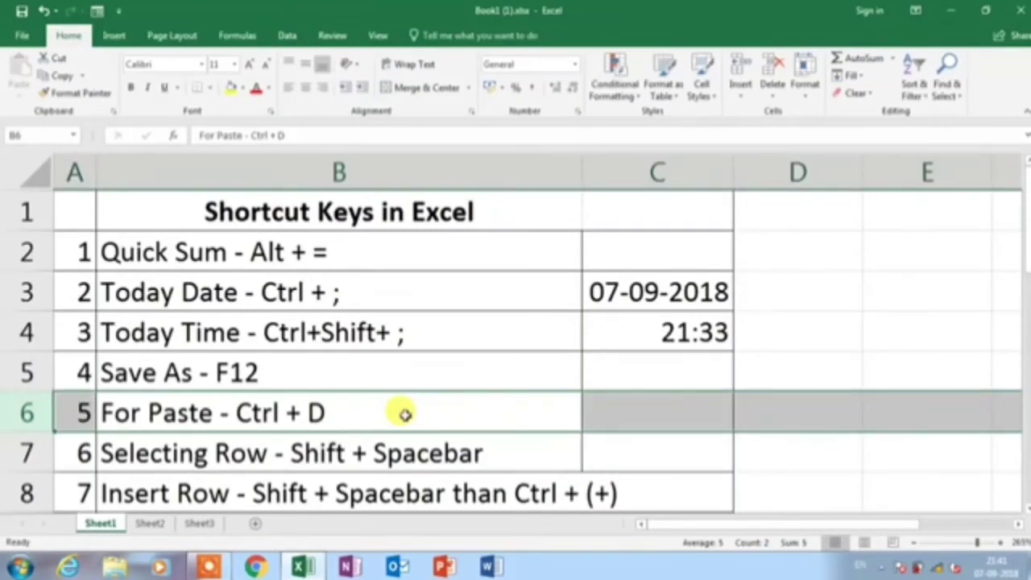
{"action": "key", "text": "ctrl+plus"}
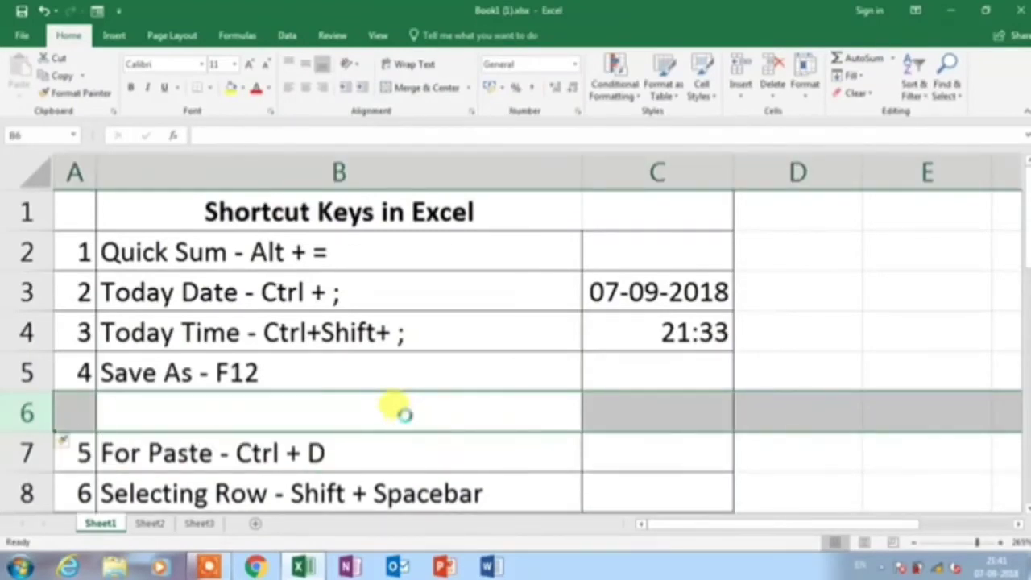
{"action": "key", "text": "ctrl+plus"}
{"action": "key", "text": "ctrl+plus"}
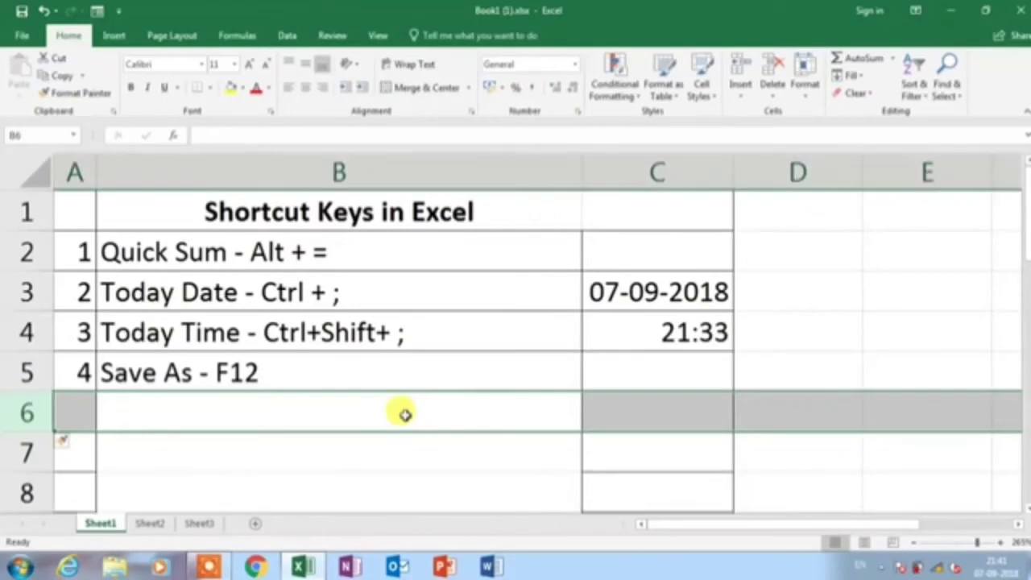
{"action": "key", "text": "ctrl+minus"}
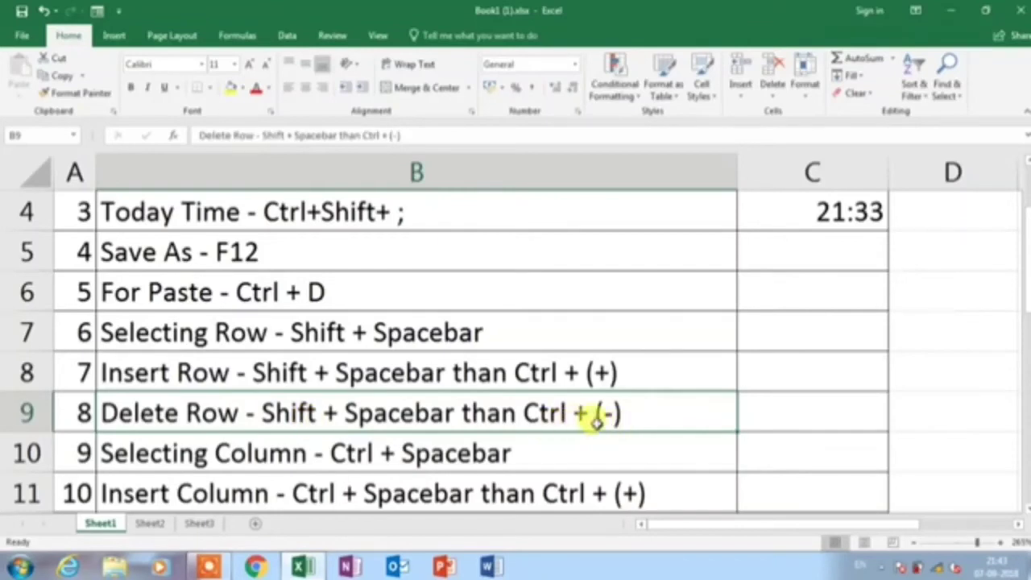
{"action": "left_click", "coordinate": [335, 332]}
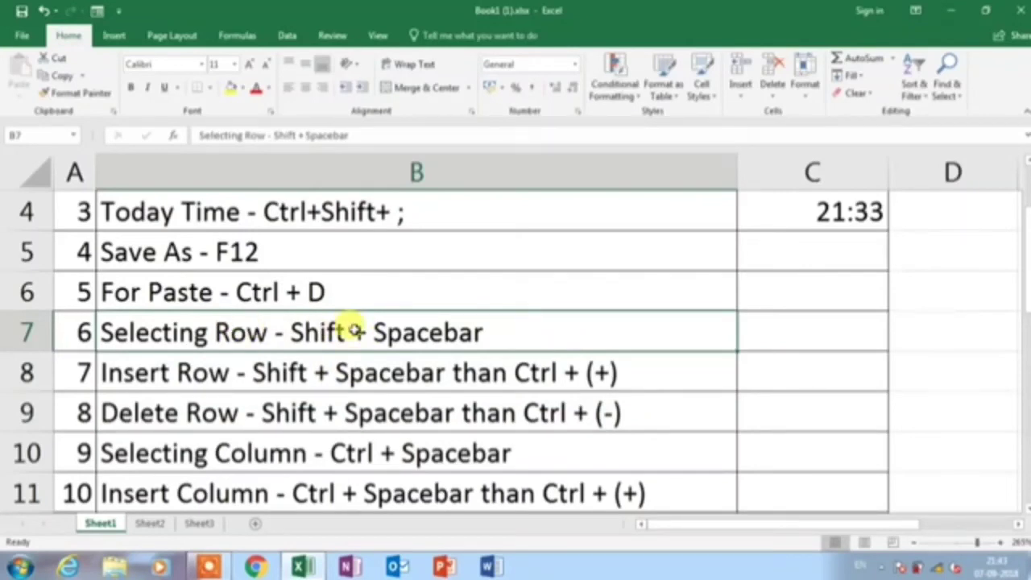
{"action": "key", "text": "shift+space"}
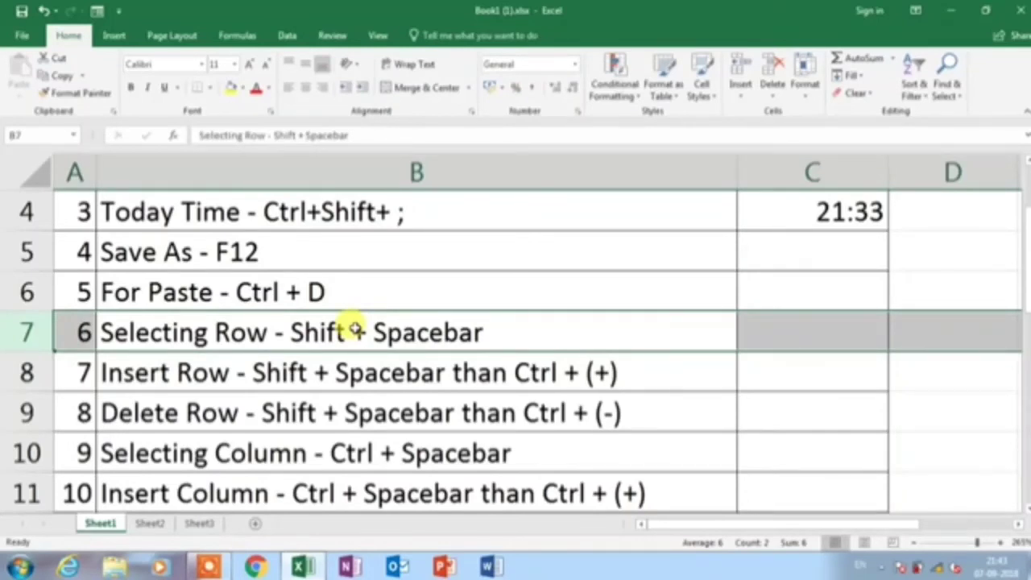
{"action": "key", "text": "ctrl+minus"}
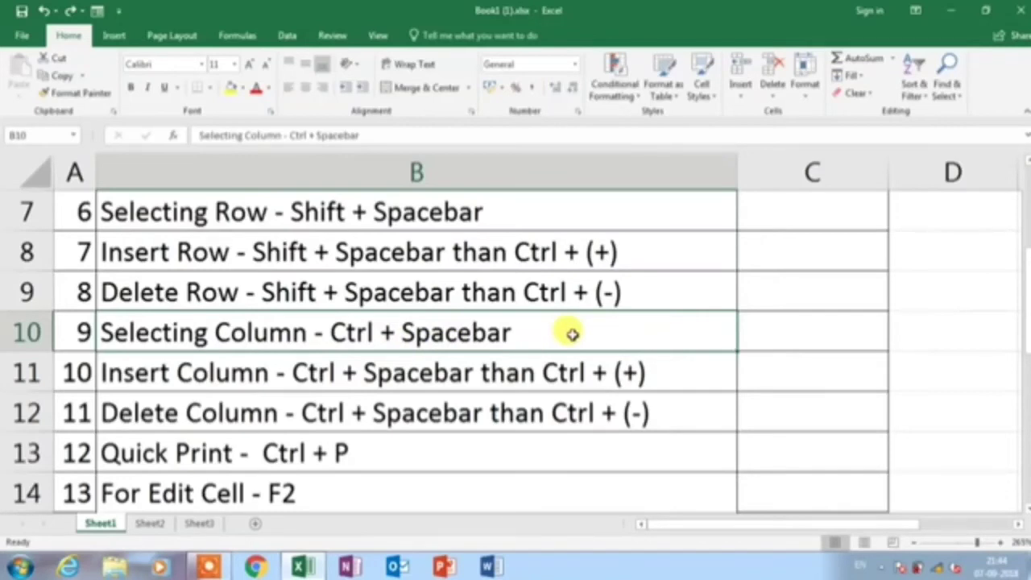
{"action": "key", "text": "ctrl+space"}
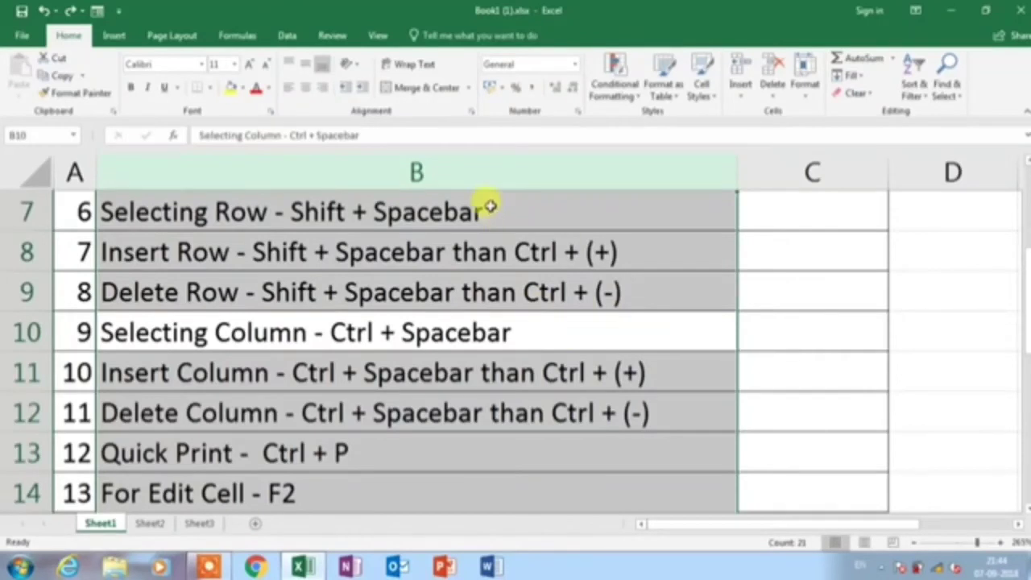
{"action": "left_click", "coordinate": [444, 377]}
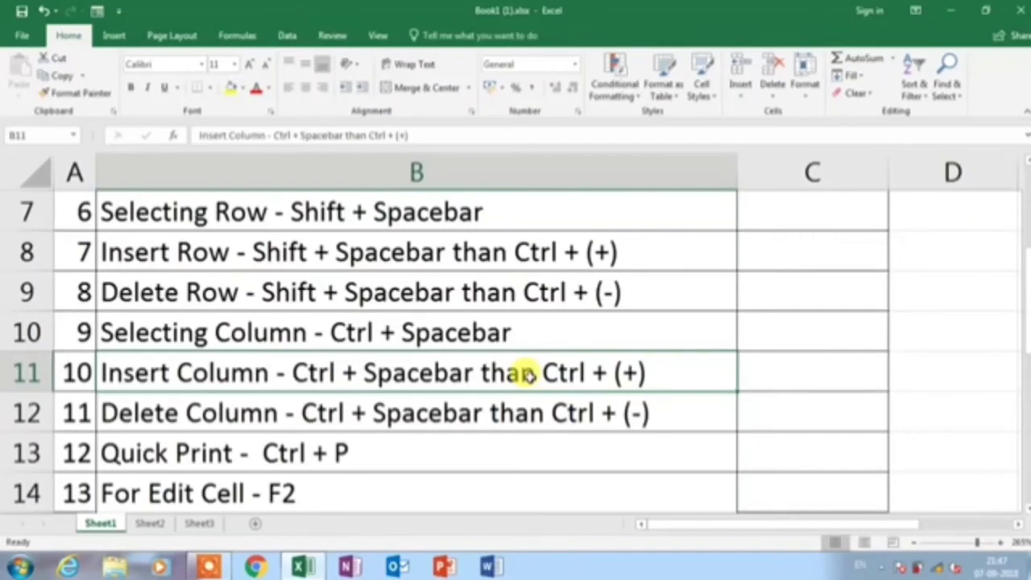
{"action": "key", "text": "ctrl+space"}
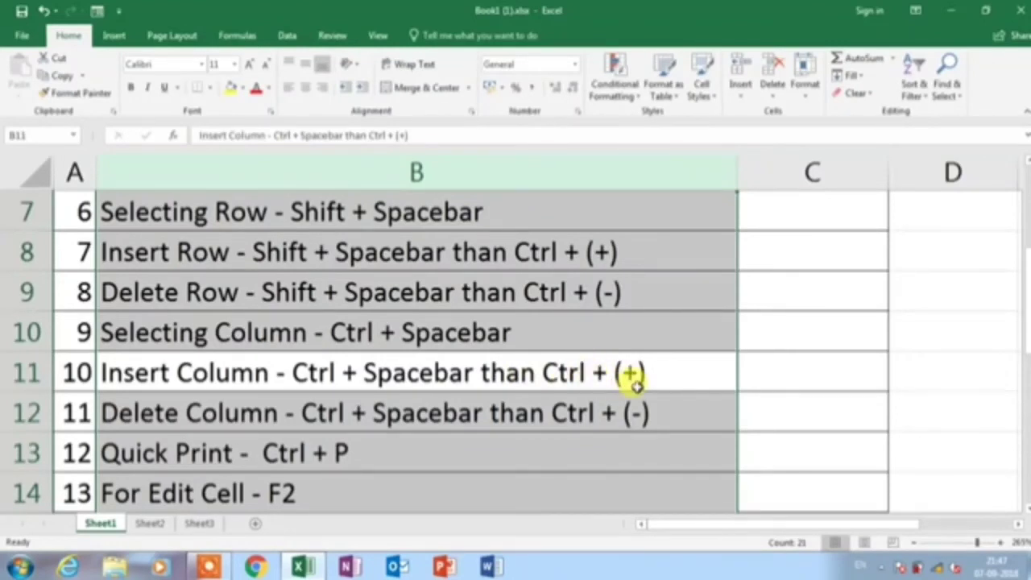
{"action": "key", "text": "ctrl+plus"}
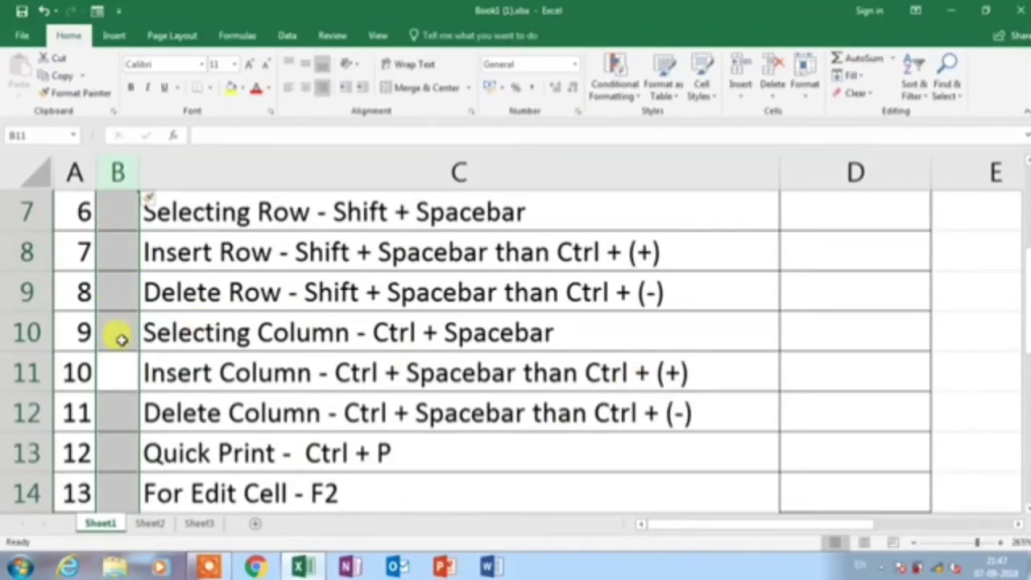
{"action": "key", "text": "ctrl+plus"}
{"action": "key", "text": "ctrl+plus"}
{"action": "key", "text": "ctrl+plus"}
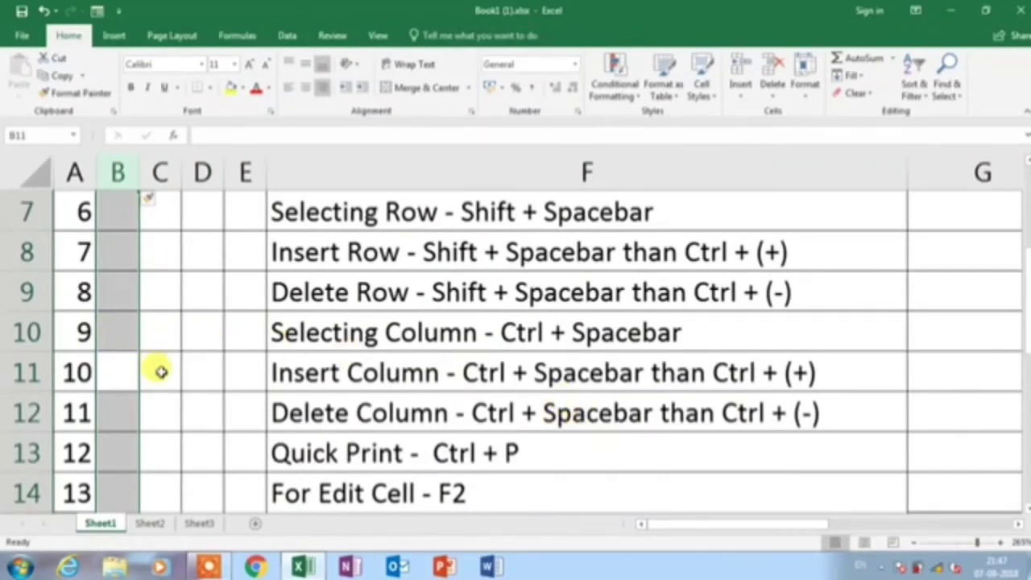
{"action": "key", "text": "ctrl+minus"}
{"action": "key", "text": "ctrl+minus"}
{"action": "key", "text": "ctrl+minus"}
{"action": "key", "text": "ctrl+minus"}
{"action": "left_click", "coordinate": [113, 418]}
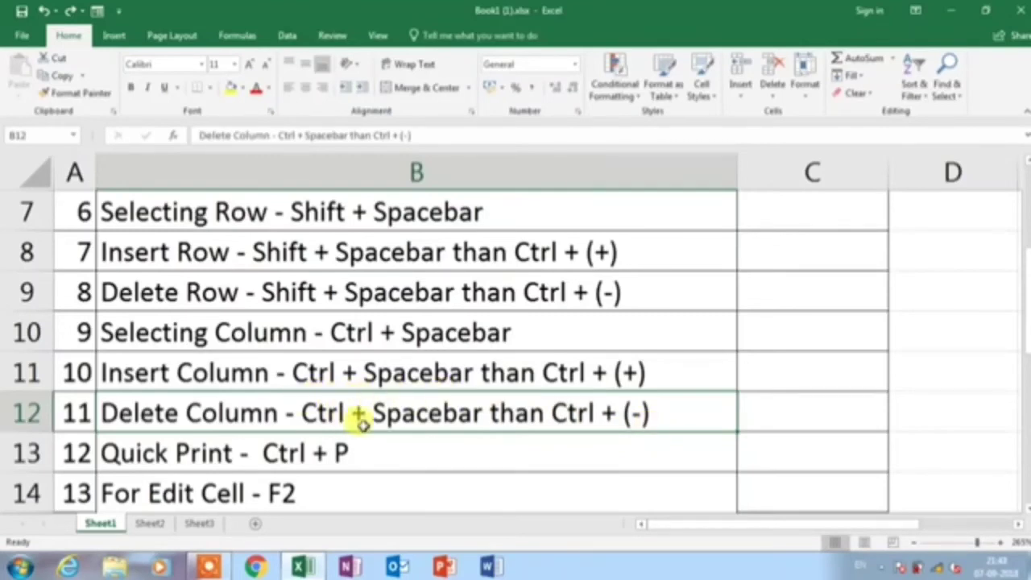
Delete column B and undo it, then open the print preview from B13
{"action": "key", "text": "ctrl+space"}
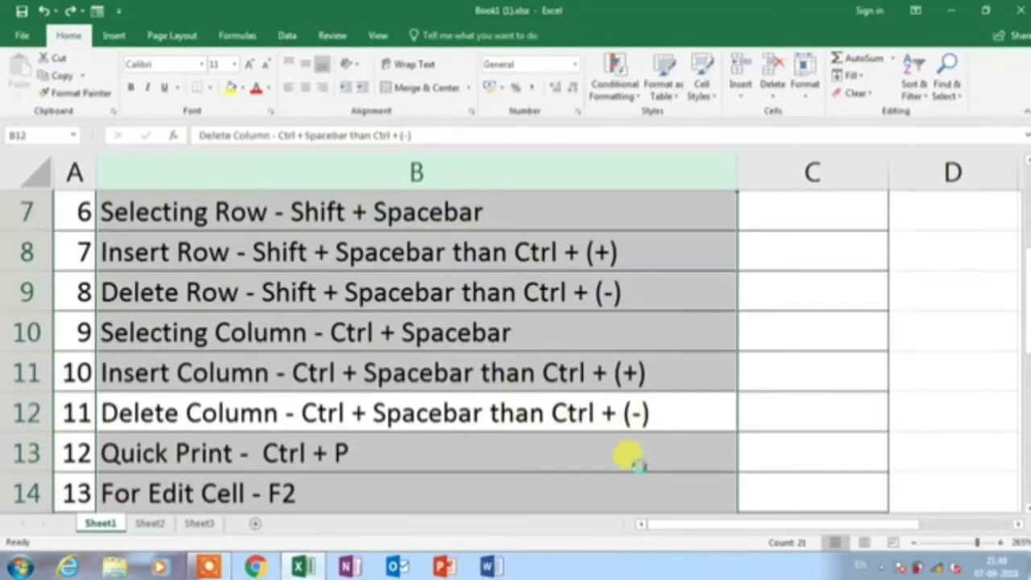
{"action": "key", "text": "ctrl+minus"}
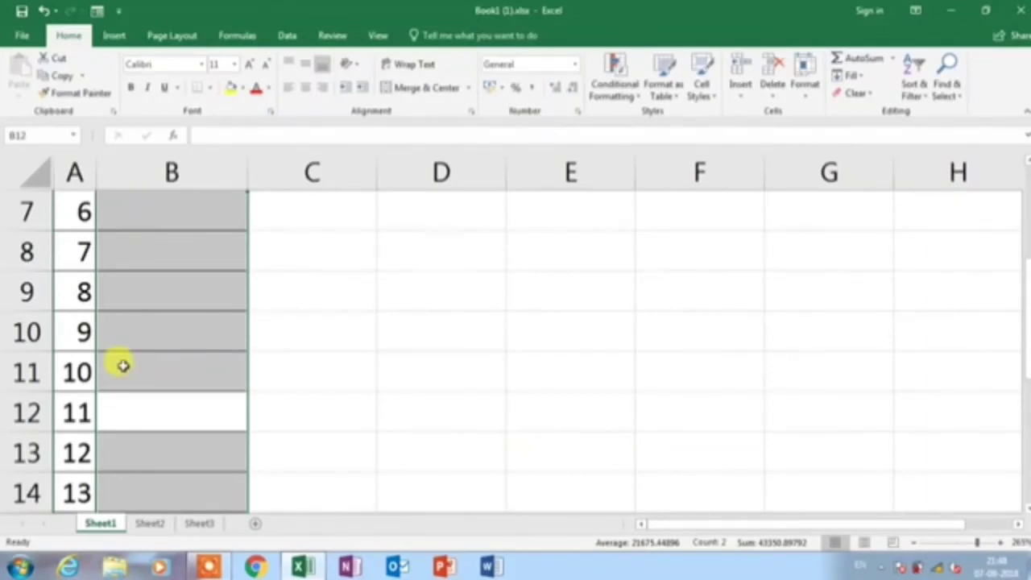
{"action": "key", "text": "ctrl+z"}
{"action": "left_click", "coordinate": [158, 453]}
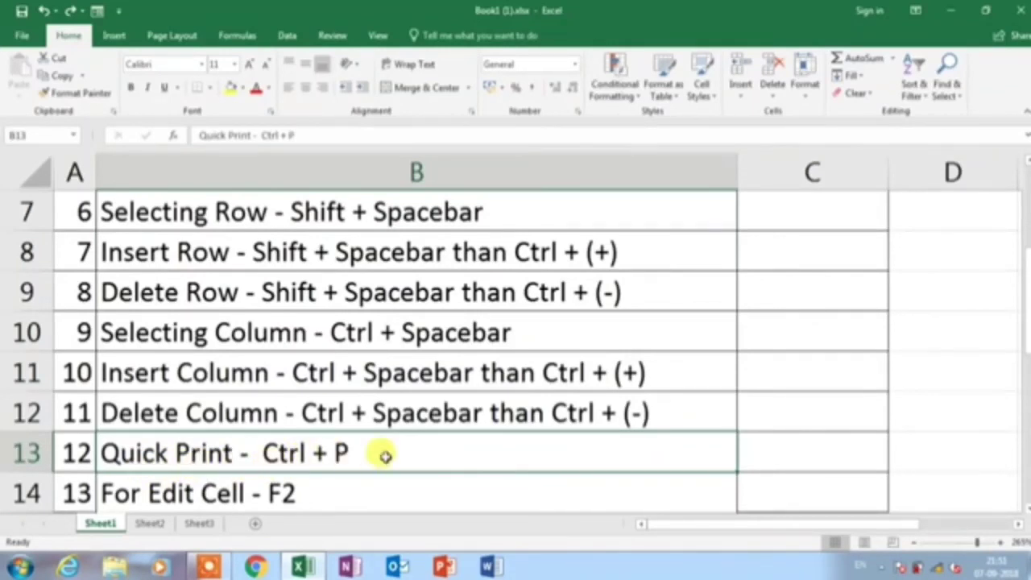
{"action": "key", "text": "ctrl+p"}
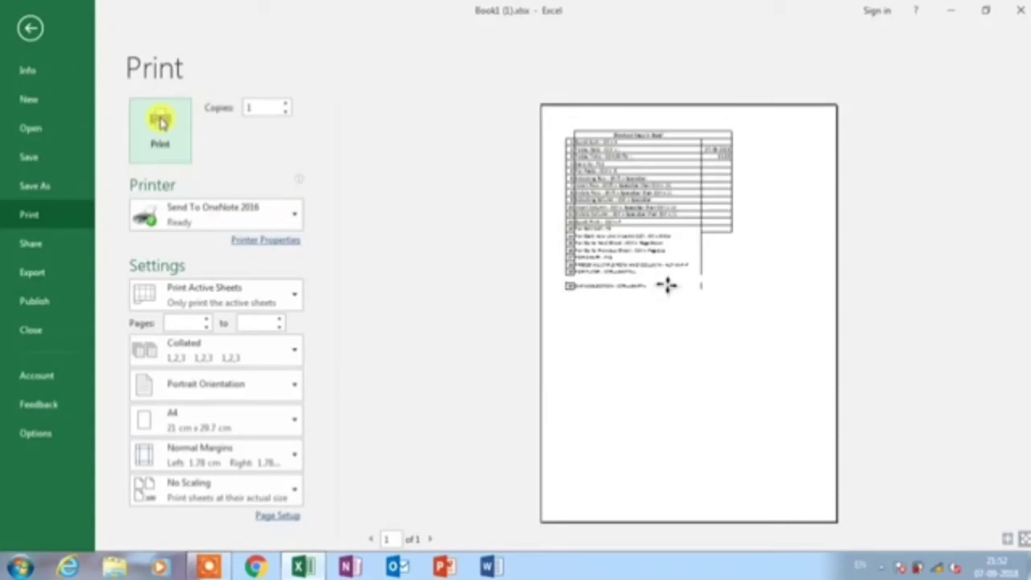
Exit the Print backstage view back to the shortcut worksheet
{"action": "left_click", "coordinate": [30, 31]}
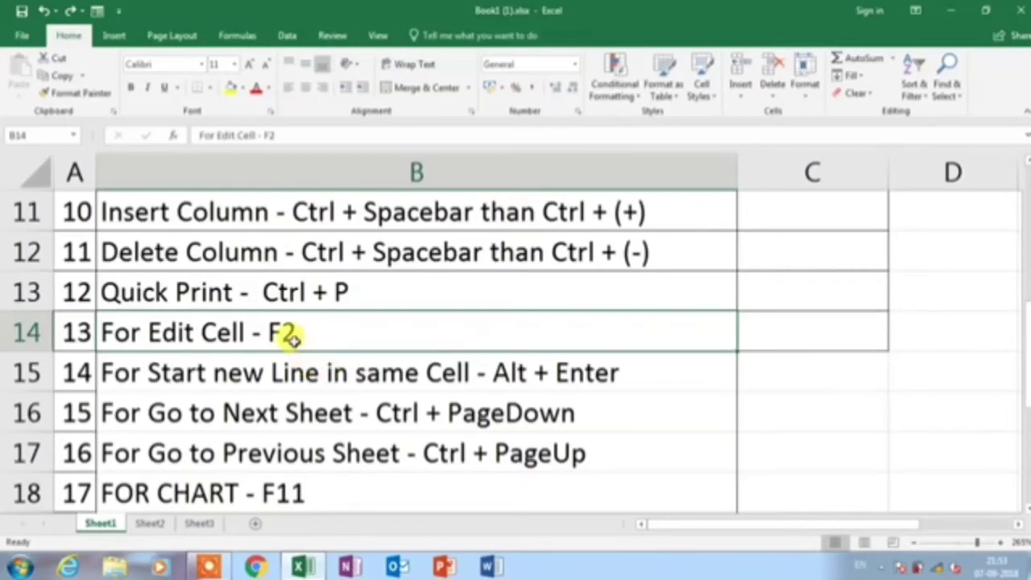
Select B16, the For Go to Next Sheet entry, and enter edit mode
{"action": "left_click", "coordinate": [436, 405]}
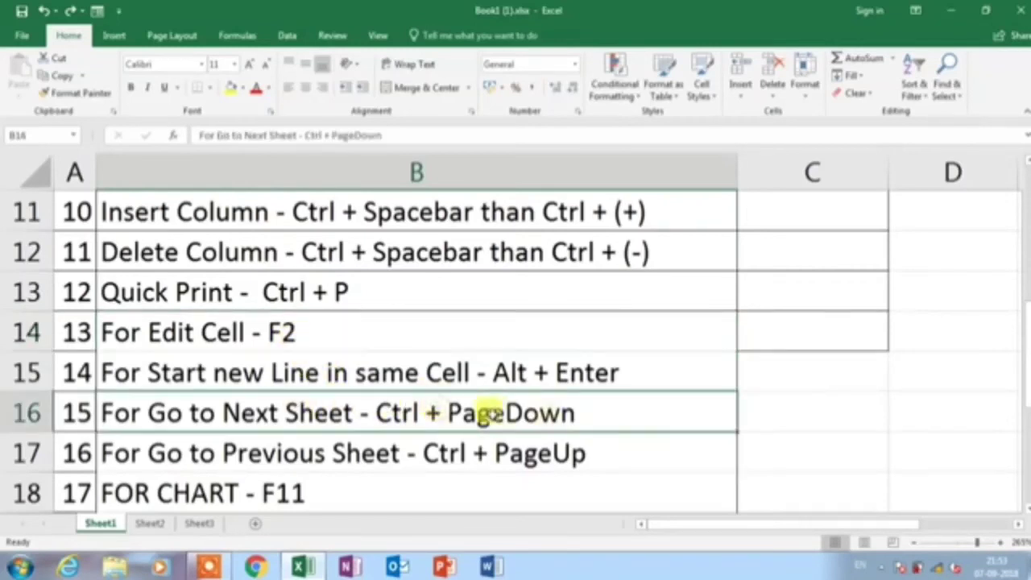
{"action": "double_click", "coordinate": [562, 415]}
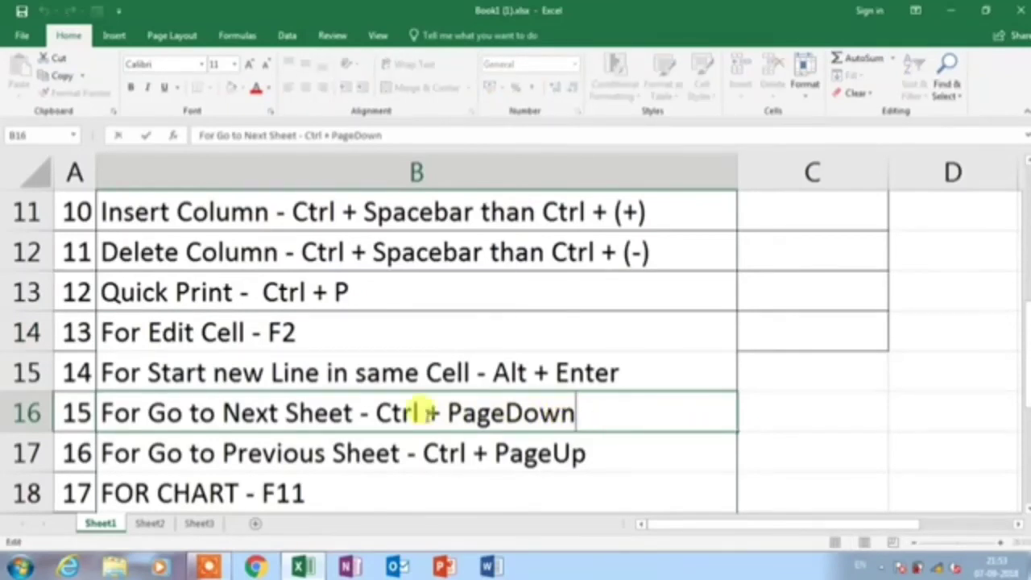
{"action": "type", "text": "t"}
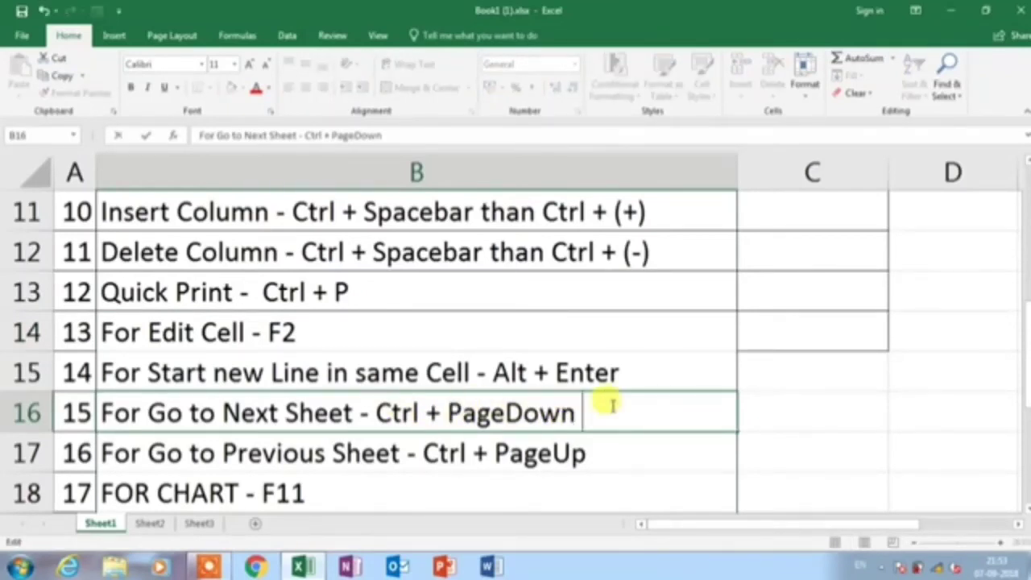
{"action": "type", "text": "ututu"}
{"action": "key", "text": "BackSpace"}
{"action": "key", "text": "BackSpace"}
{"action": "key", "text": "BackSpace"}
{"action": "key", "text": "BackSpace"}
{"action": "key", "text": "BackSpace"}
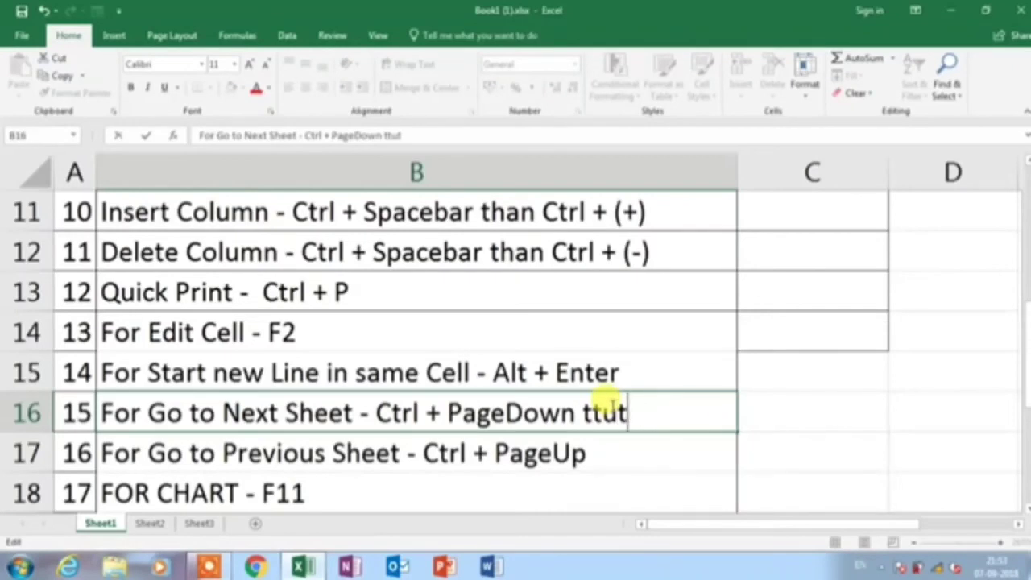
{"action": "key", "text": "BackSpace"}
{"action": "type", "text": "1200"}
{"action": "key", "text": "BackSpace"}
{"action": "key", "text": "BackSpace"}
{"action": "key", "text": "BackSpace"}
{"action": "key", "text": "BackSpace"}
{"action": "left_click", "coordinate": [234, 388]}
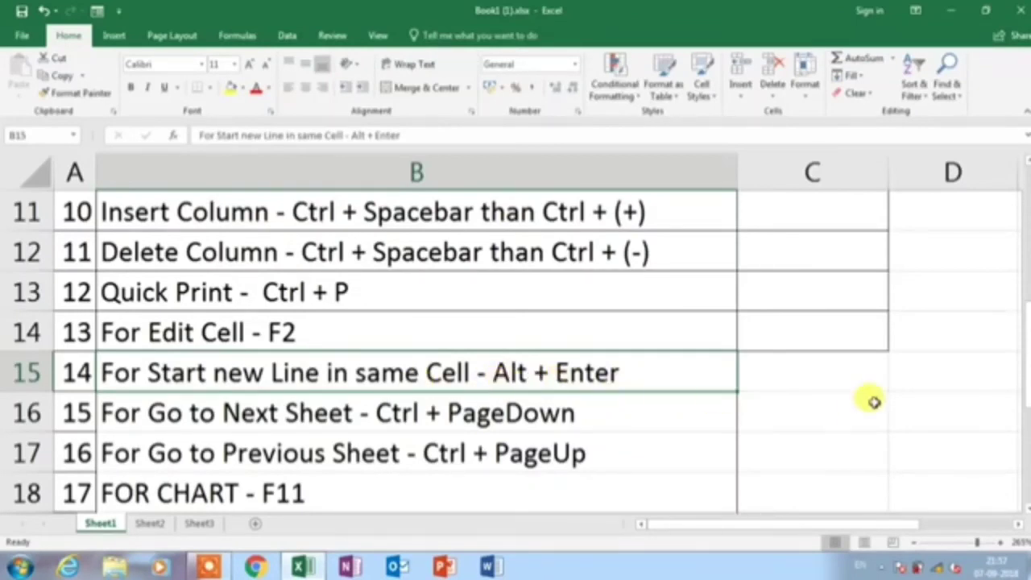
{"action": "left_click", "coordinate": [796, 372]}
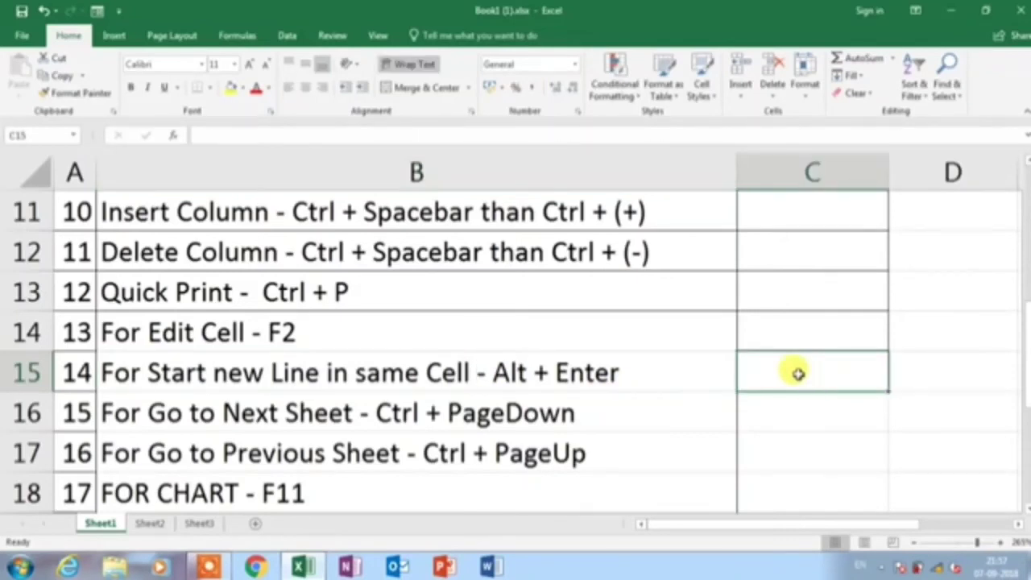
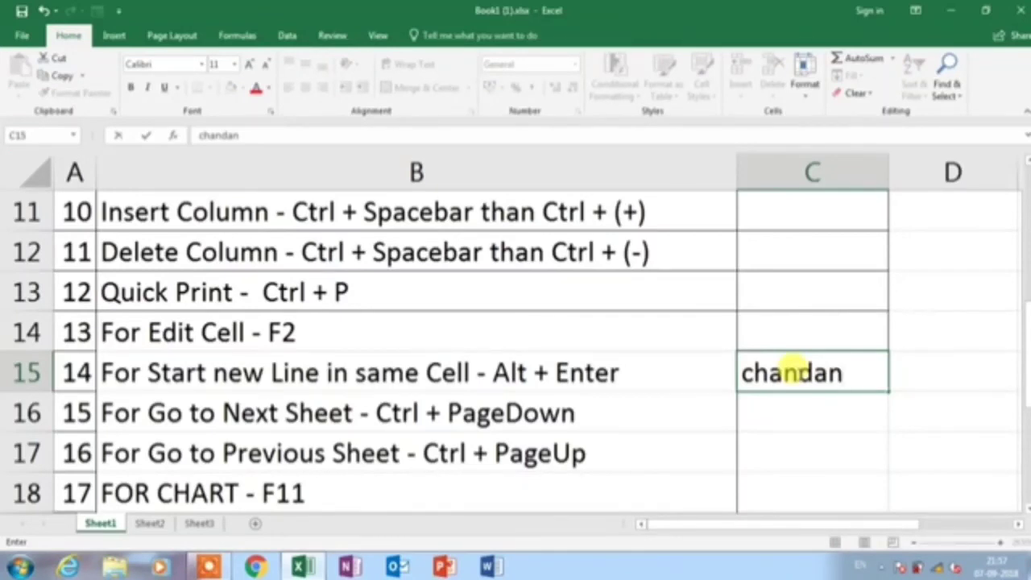
{"action": "key", "text": "alt+Return"}
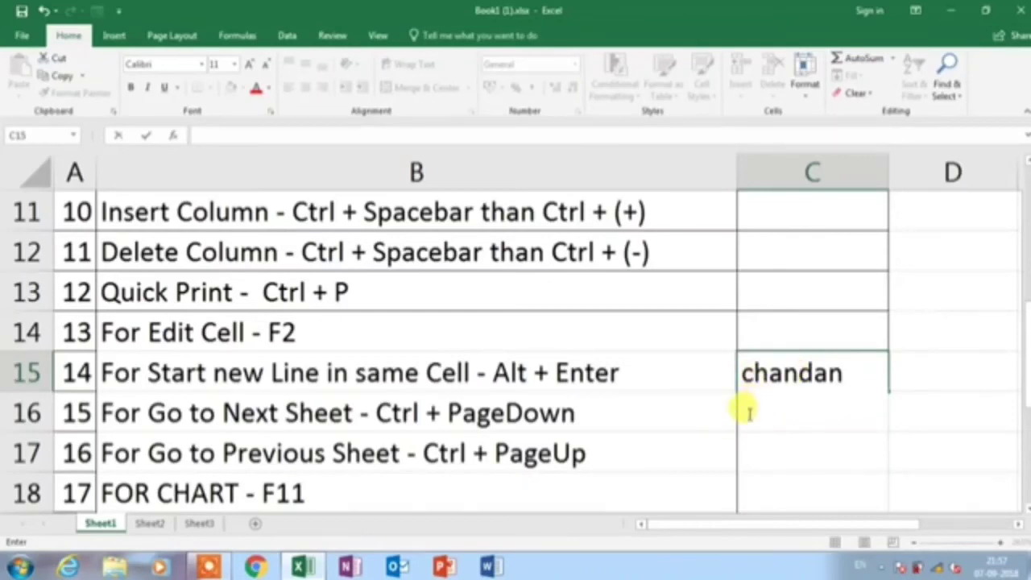
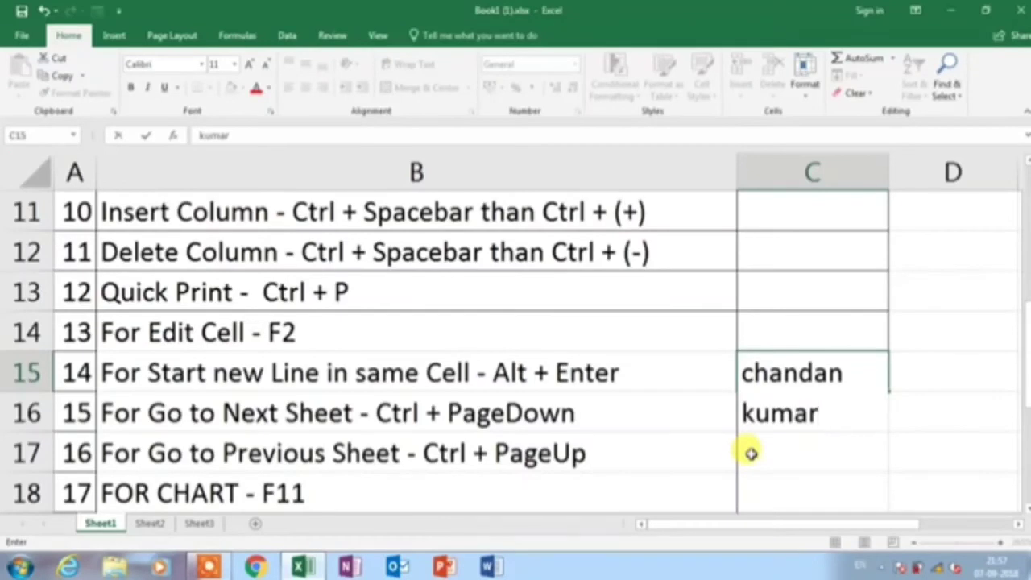
{"action": "key", "text": "Return"}
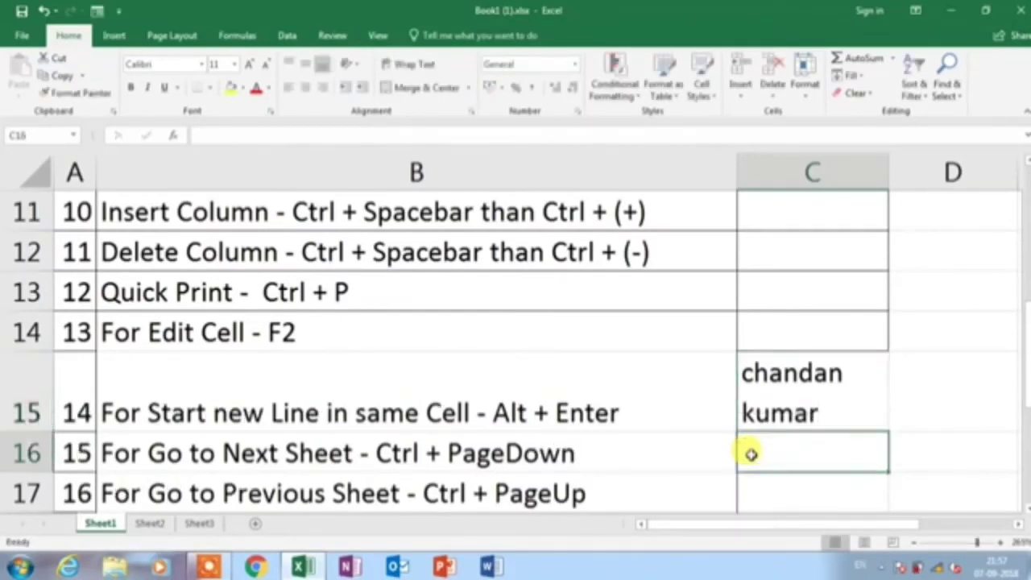
{"action": "key", "text": "Up"}
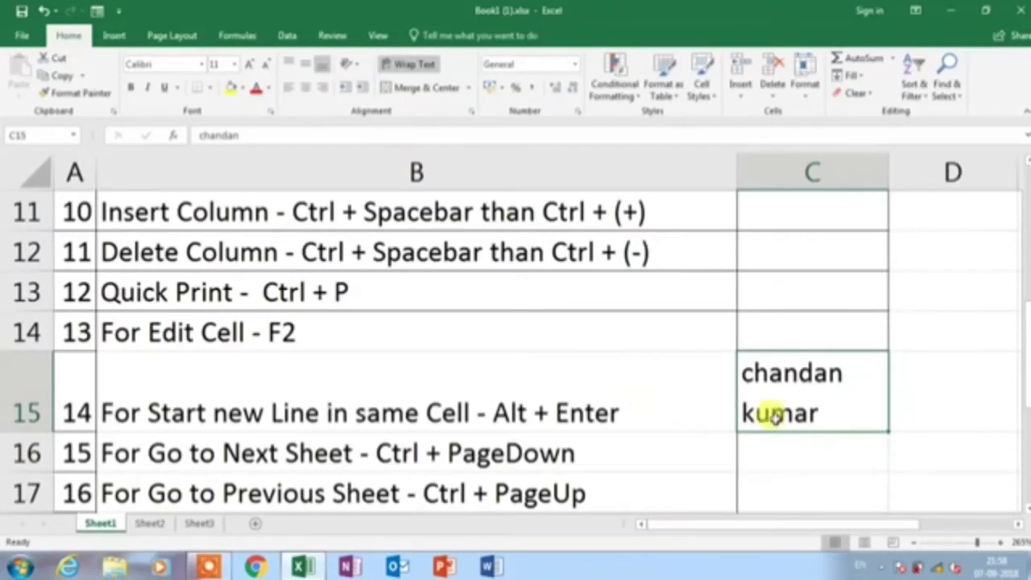
{"action": "left_click", "coordinate": [174, 416]}
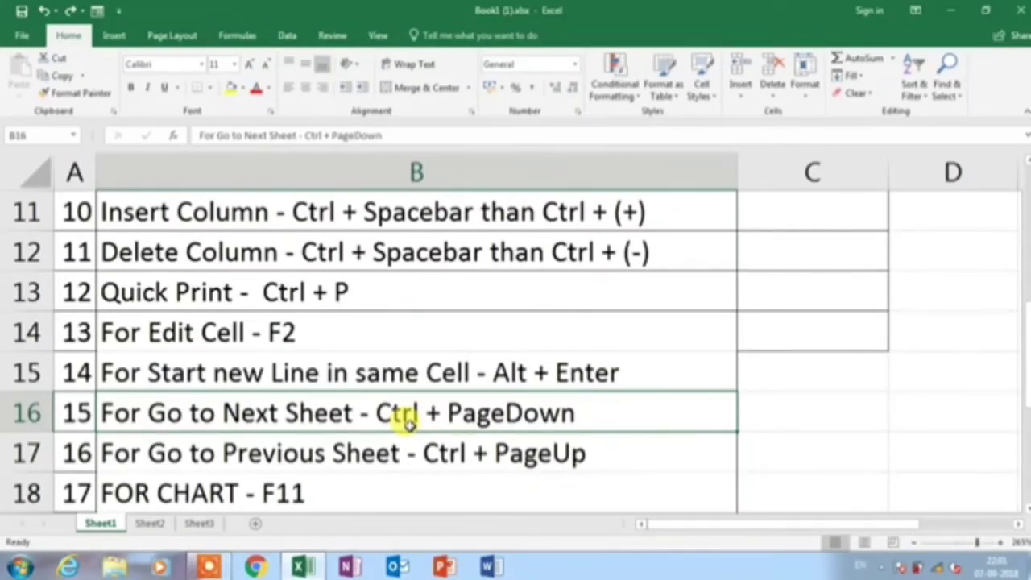
Move forward to Sheet3, then step back with Ctrl+PageUp to Sheet1 and select FOR CHART - F11
{"action": "key", "text": "ctrl+Page_Down"}
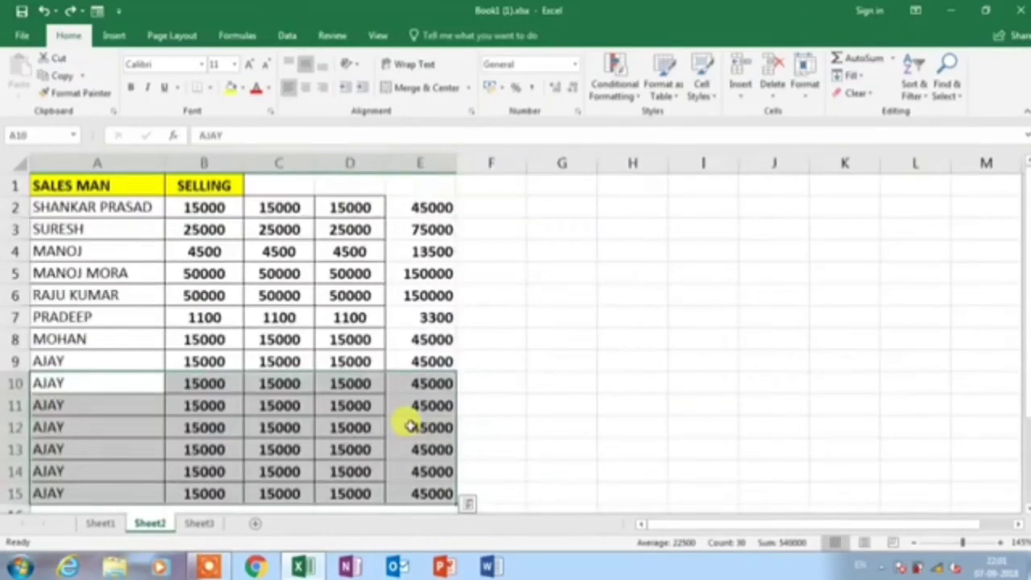
{"action": "key", "text": "ctrl+Page_Down"}
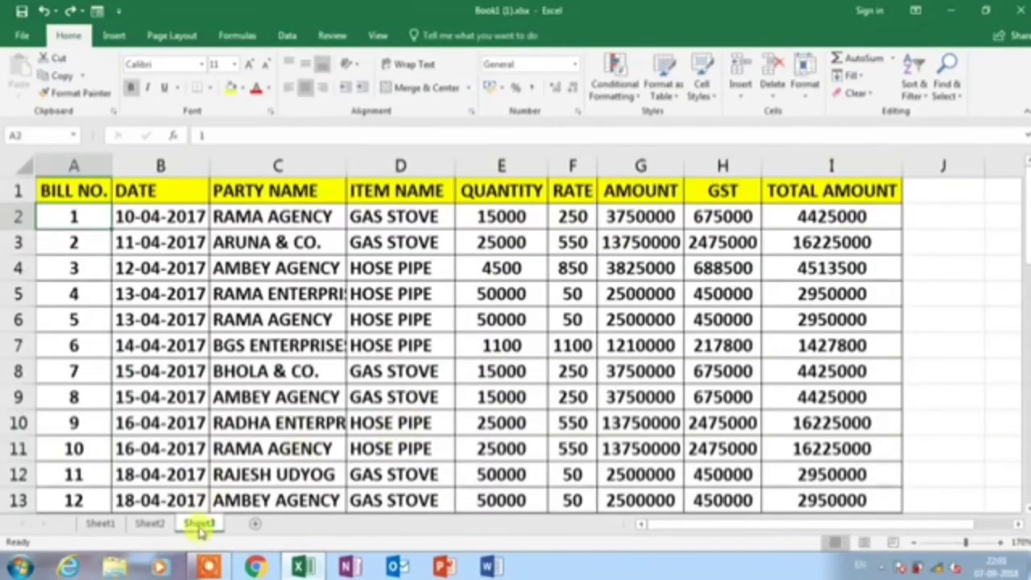
{"action": "left_click", "coordinate": [100, 523]}
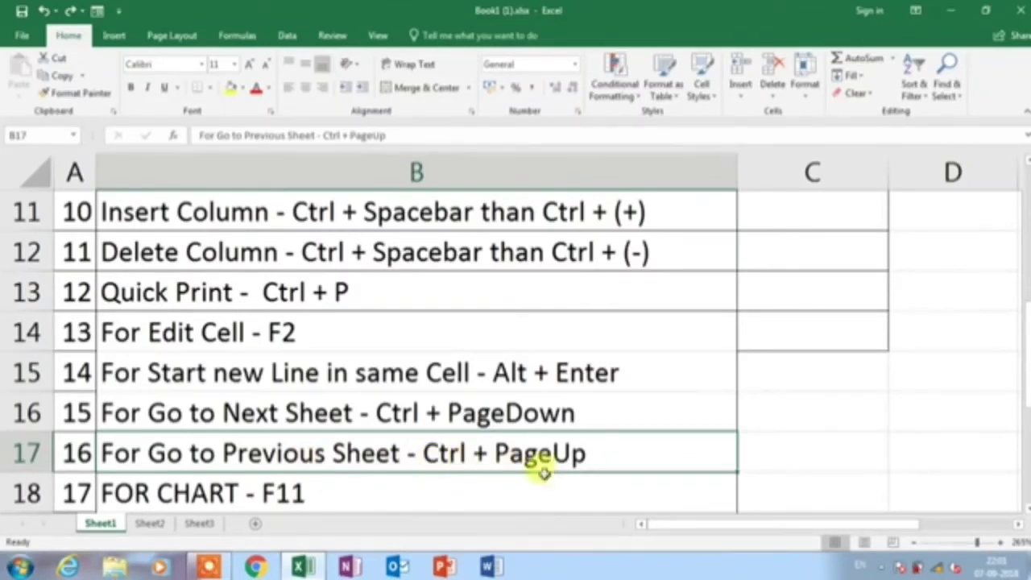
{"action": "left_click", "coordinate": [199, 524]}
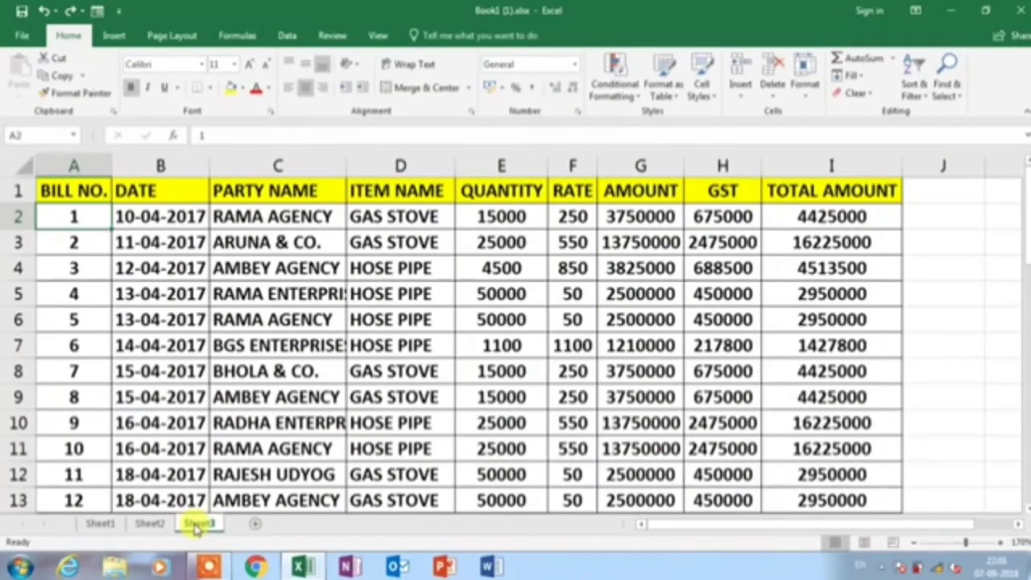
{"action": "key", "text": "ctrl+Page_Up"}
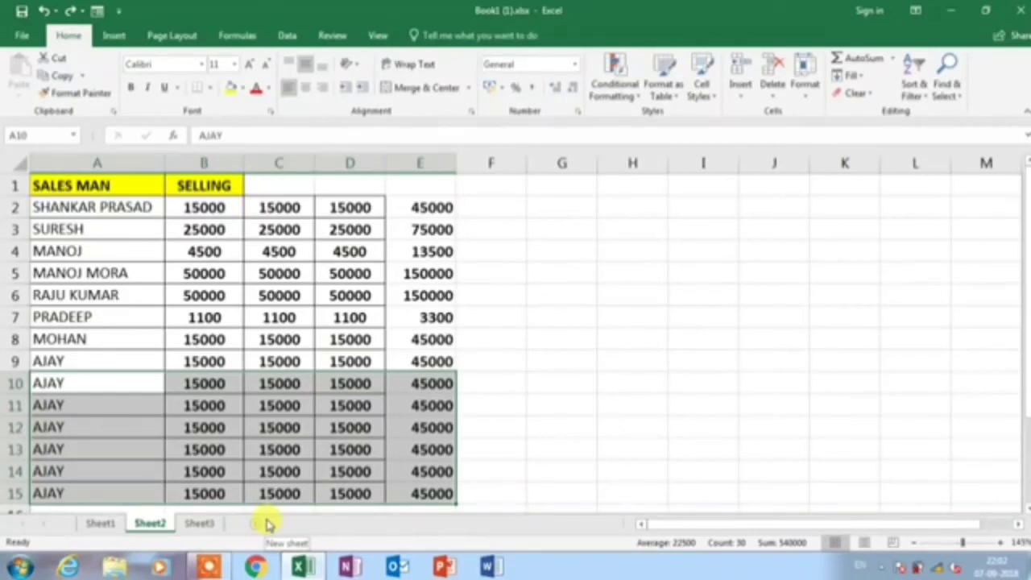
{"action": "key", "text": "ctrl+Page_Up"}
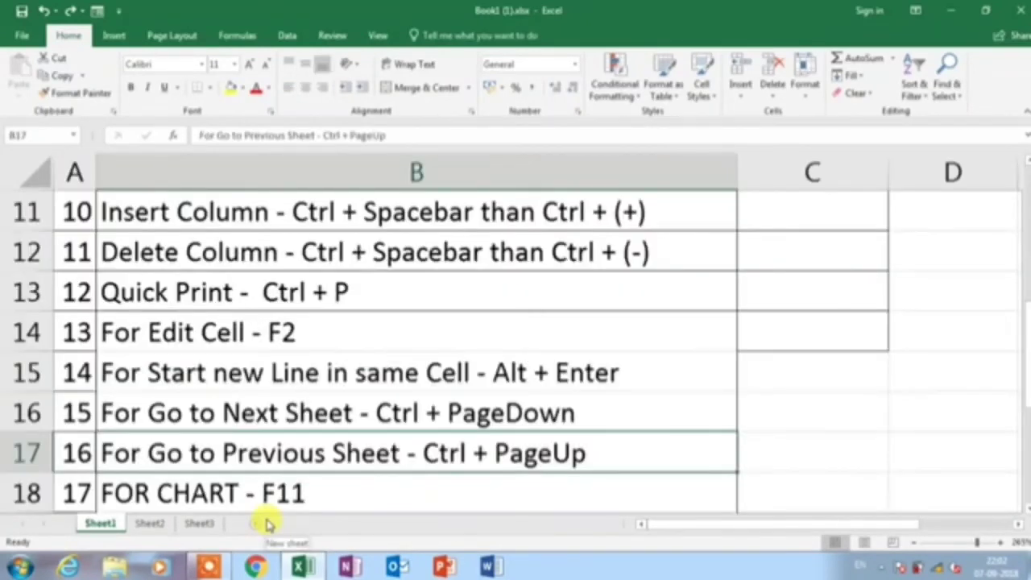
{"action": "left_click", "coordinate": [252, 489]}
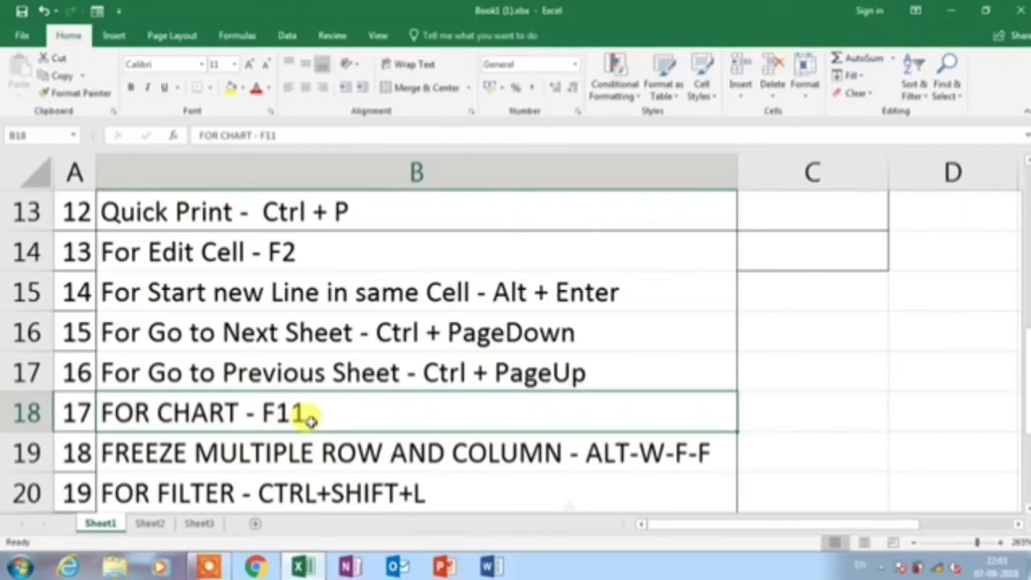
Chart Sheet2's SALES MAN and SELLING data with F11, style it, then return to Sheet1
{"action": "left_click", "coordinate": [146, 527]}
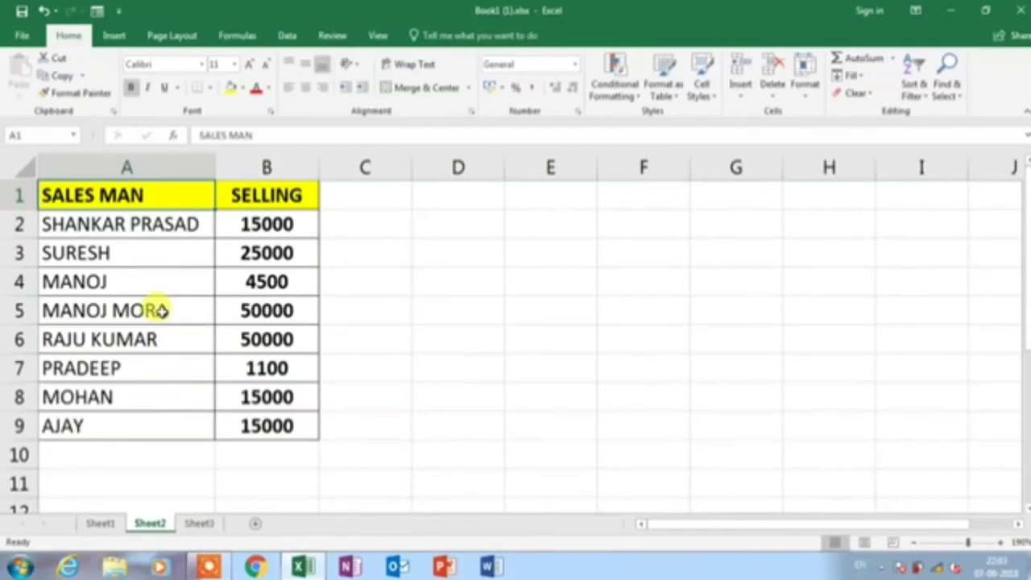
{"action": "mouse_move", "coordinate": [232, 196]}
{"action": "left_mouse_down"}
{"action": "mouse_move", "coordinate": [271, 292]}
{"action": "mouse_move", "coordinate": [264, 426]}
{"action": "left_mouse_up"}
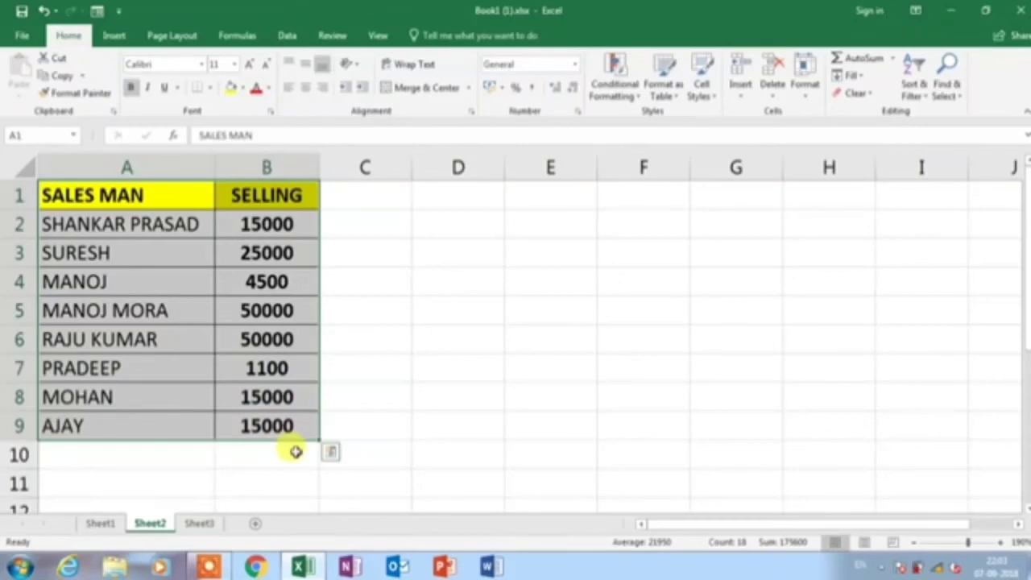
{"action": "key", "text": "F11"}
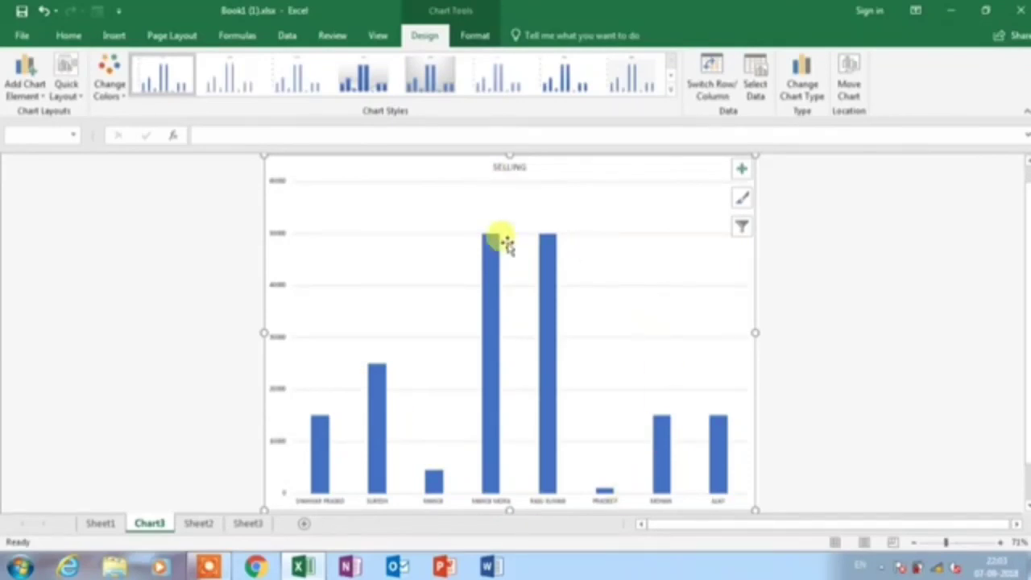
{"action": "left_click", "coordinate": [359, 74]}
{"action": "left_click", "coordinate": [670, 75]}
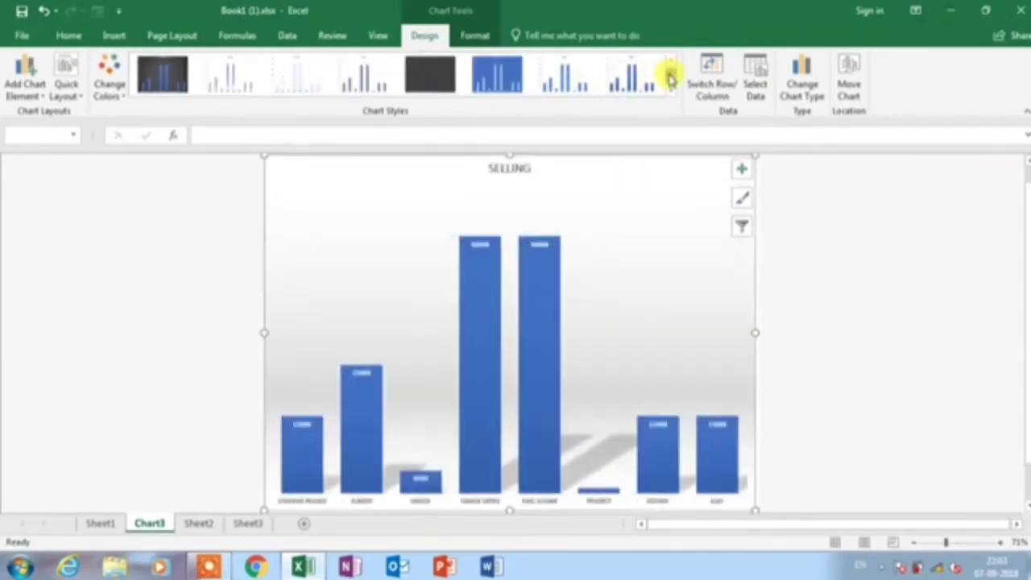
{"action": "left_click", "coordinate": [101, 523]}
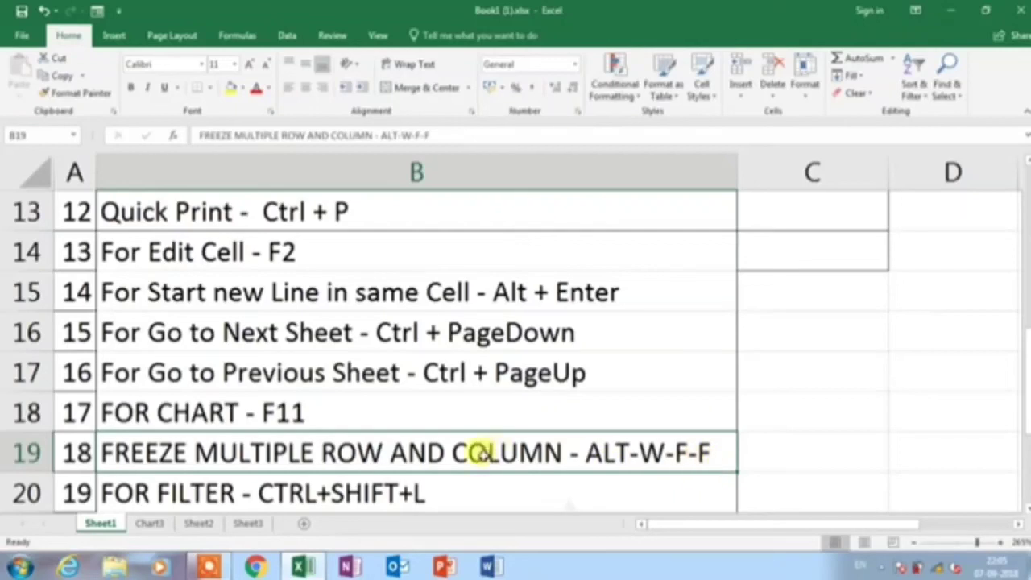
Freeze panes at cell B2 using Alt, W, F
{"action": "left_click_drag", "start_coordinate": [1024, 363], "coordinate": [1027, 171]}
{"action": "left_click_drag", "start_coordinate": [805, 527], "coordinate": [698, 500]}
{"action": "scroll", "coordinate": [264, 347], "scroll_direction": "up", "scroll_amount": 1}
{"action": "left_click", "coordinate": [74, 170]}
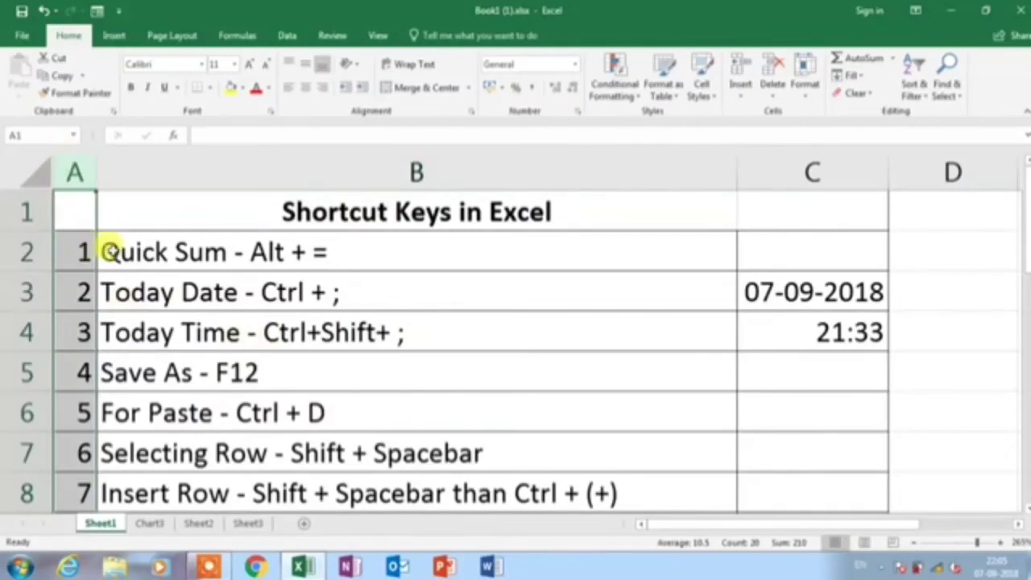
{"action": "left_click", "coordinate": [135, 248]}
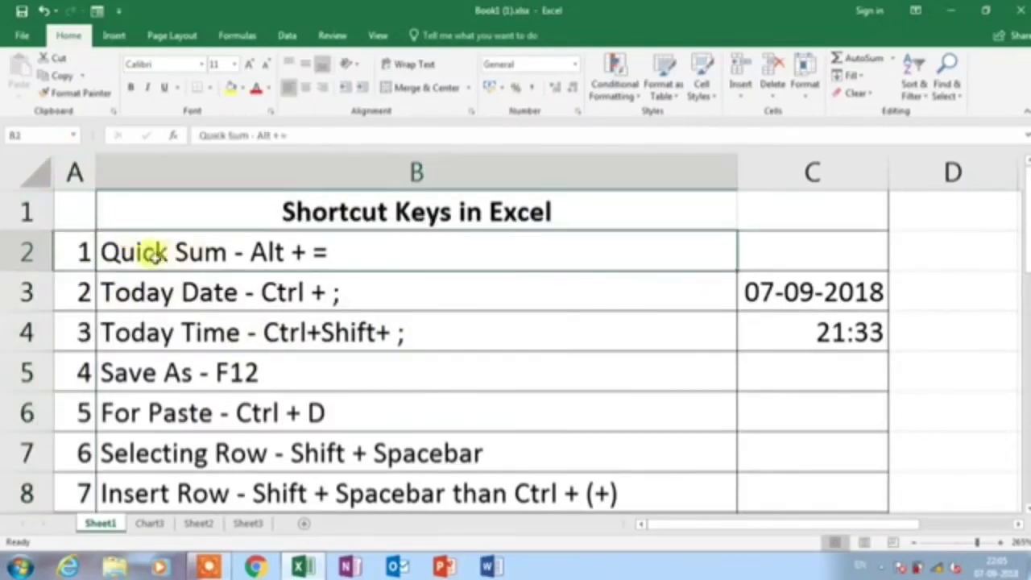
{"action": "left_click", "coordinate": [253, 209]}
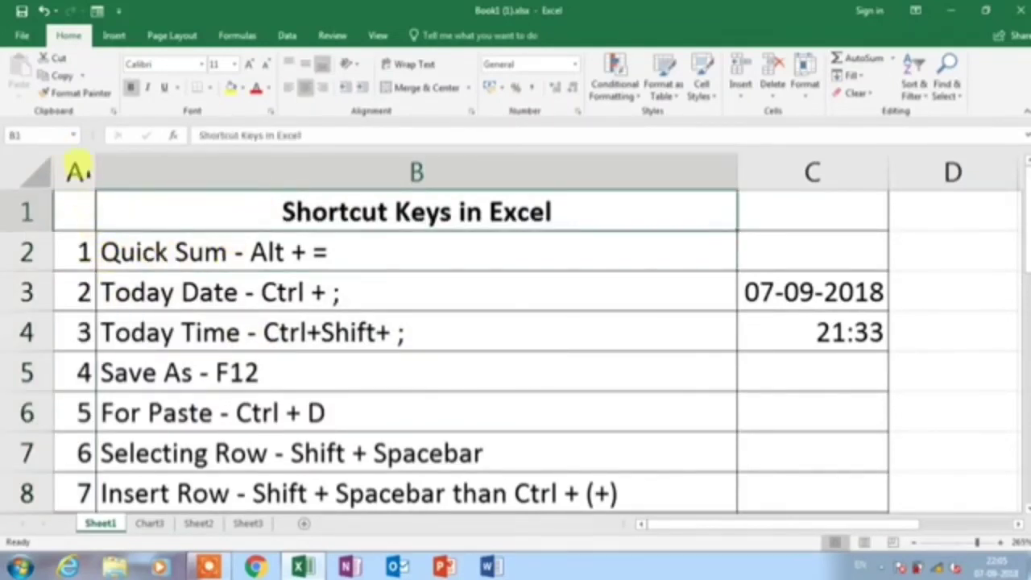
{"action": "left_click", "coordinate": [83, 190]}
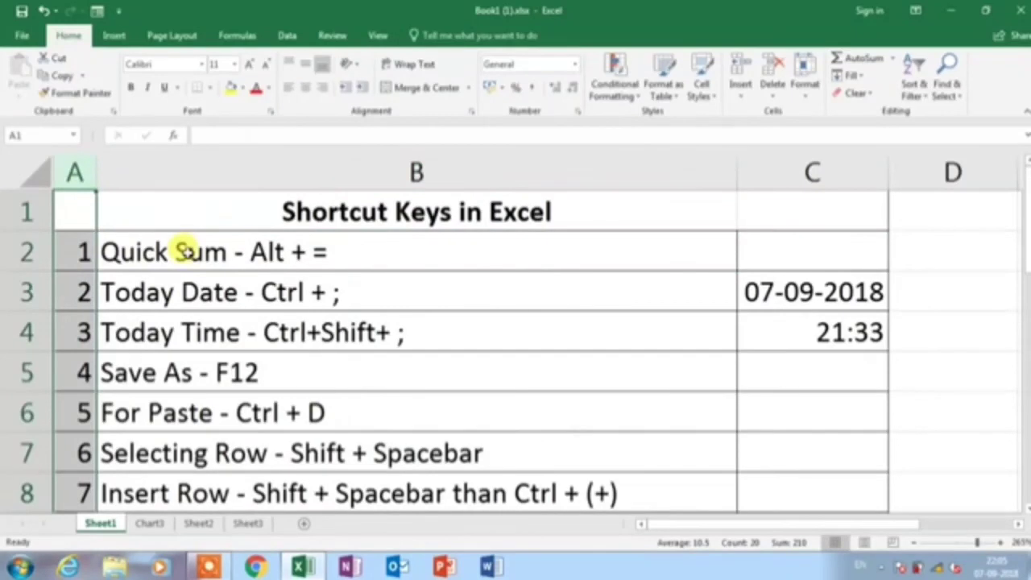
{"action": "left_click", "coordinate": [183, 251]}
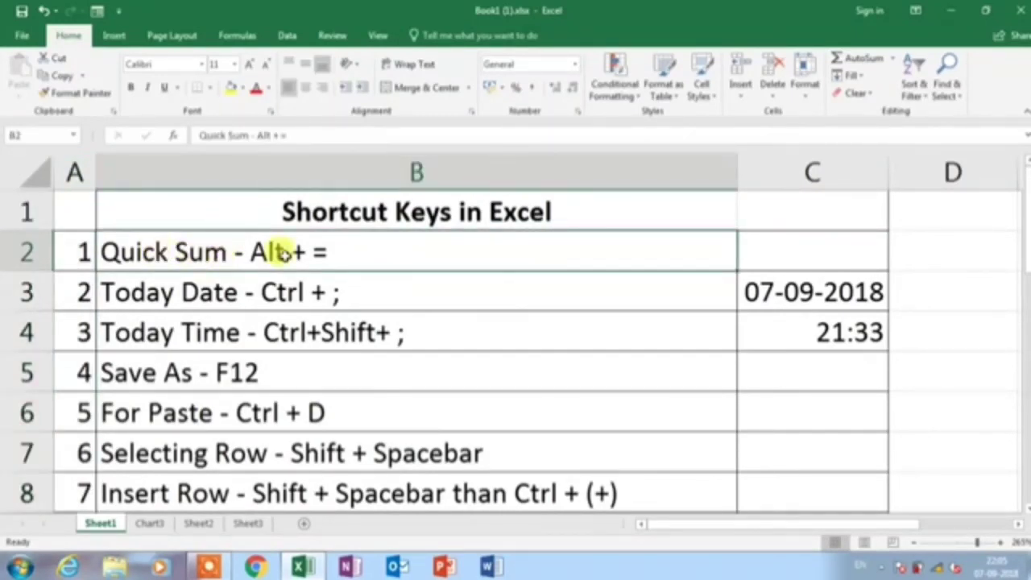
{"action": "key", "text": "alt"}
{"action": "key", "text": "w"}
{"action": "key", "text": "f"}
{"action": "key", "text": "f"}
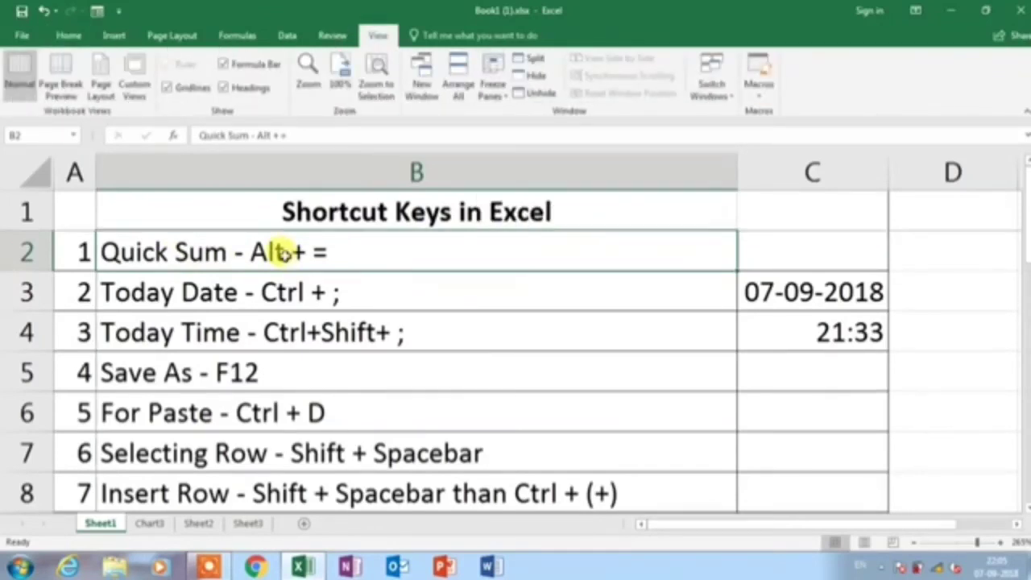
Drag the scrollbars to confirm row 1 and column A stay fixed
{"action": "left_click_drag", "start_coordinate": [1027, 190], "coordinate": [1026, 297]}
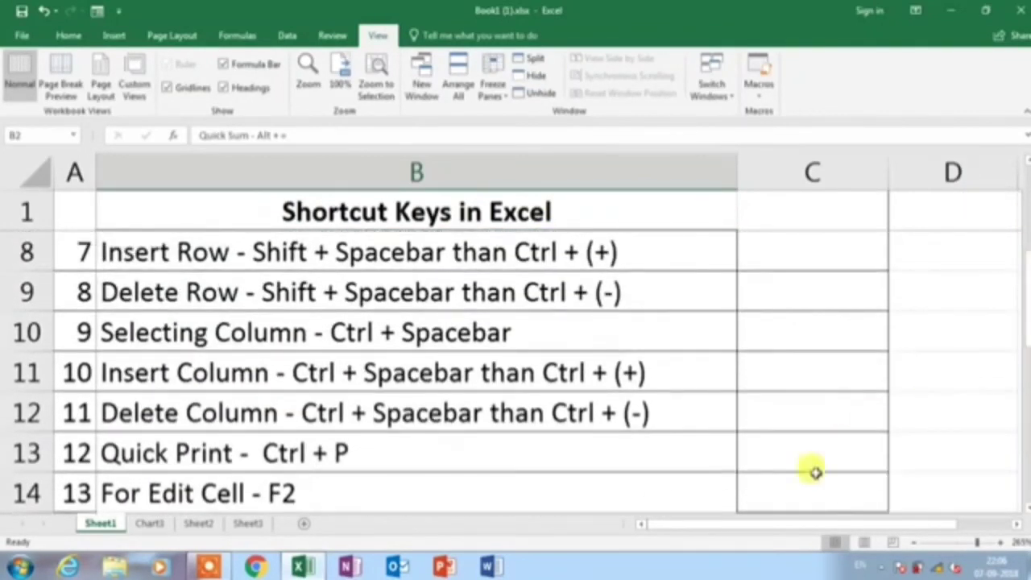
{"action": "left_click_drag", "start_coordinate": [768, 525], "coordinate": [662, 541]}
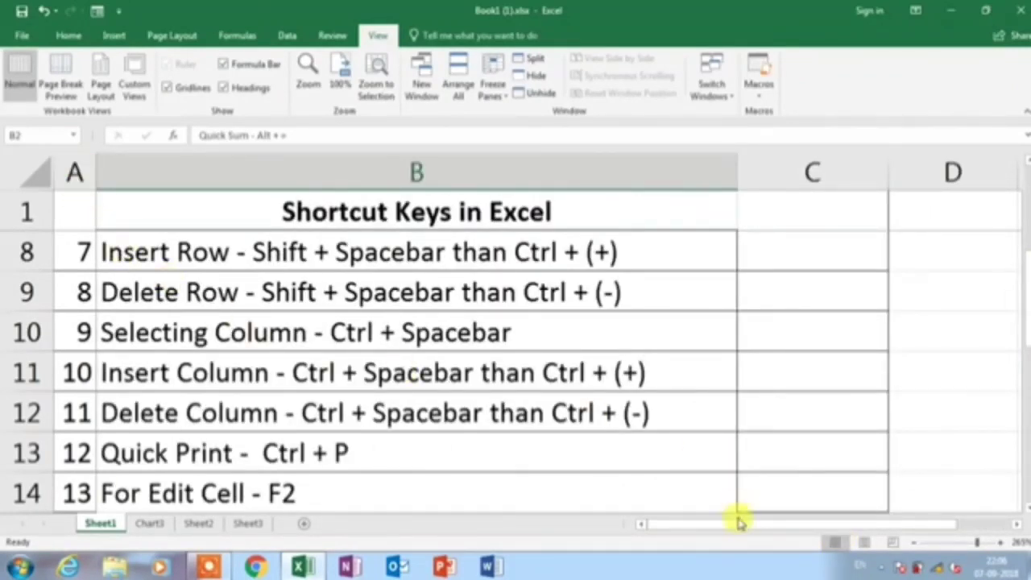
{"action": "left_click_drag", "start_coordinate": [737, 523], "coordinate": [742, 525]}
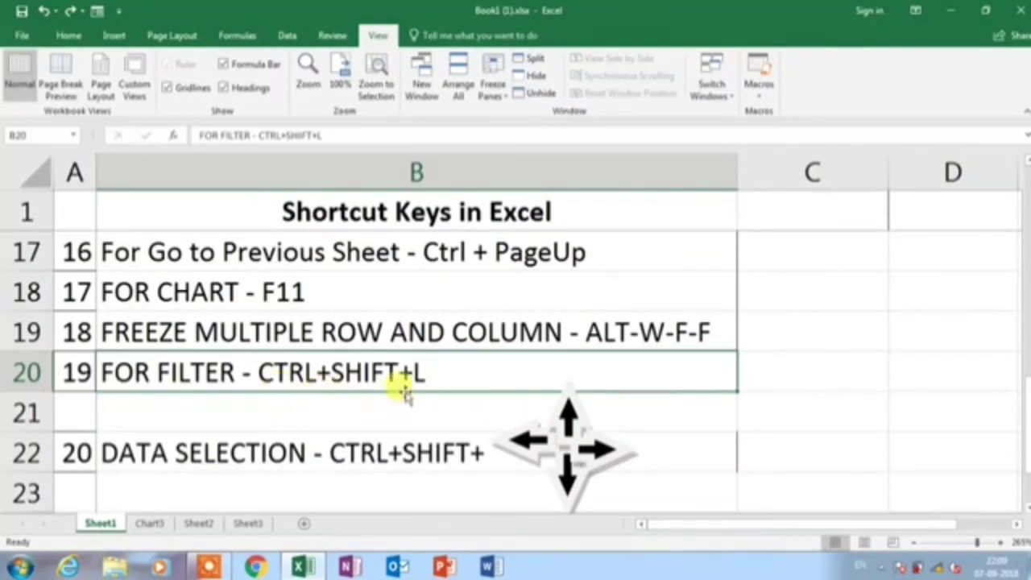
On Sheet3, add filter dropdowns to the billing table headers with Ctrl+Shift+L
{"action": "left_click", "coordinate": [247, 524]}
{"action": "left_click", "coordinate": [257, 271]}
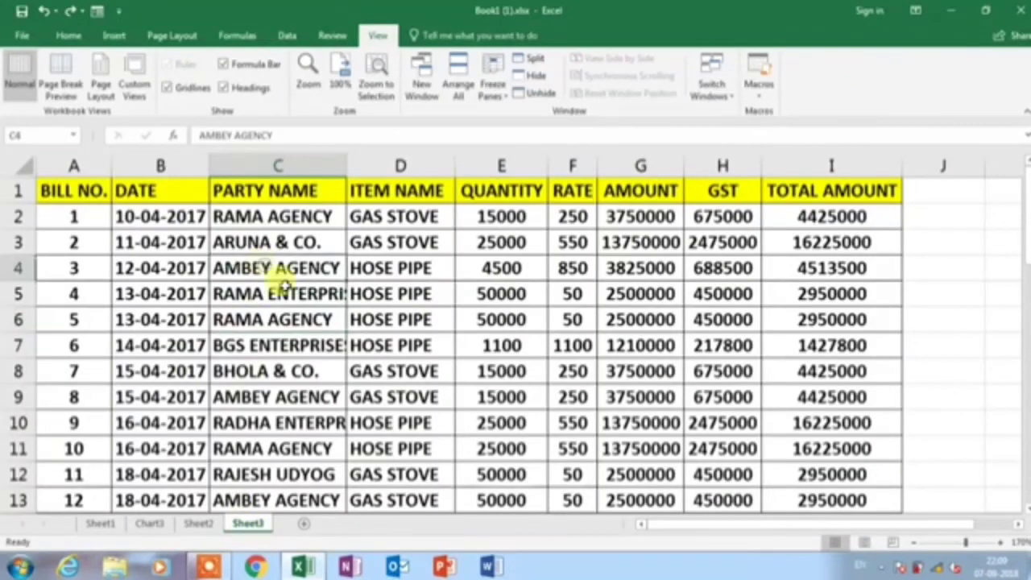
{"action": "left_click", "coordinate": [475, 293]}
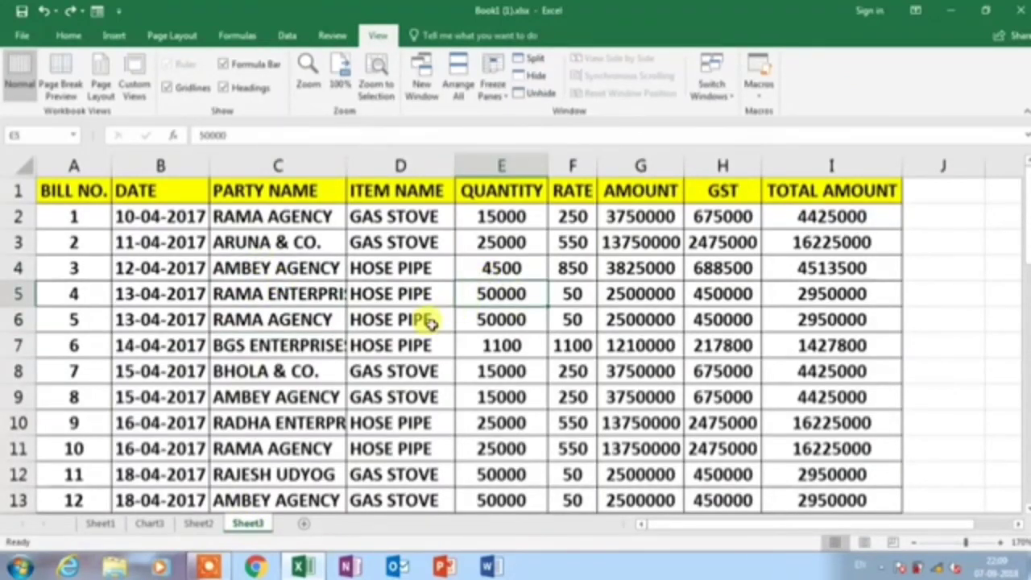
{"action": "key", "text": "ctrl+shift+l"}
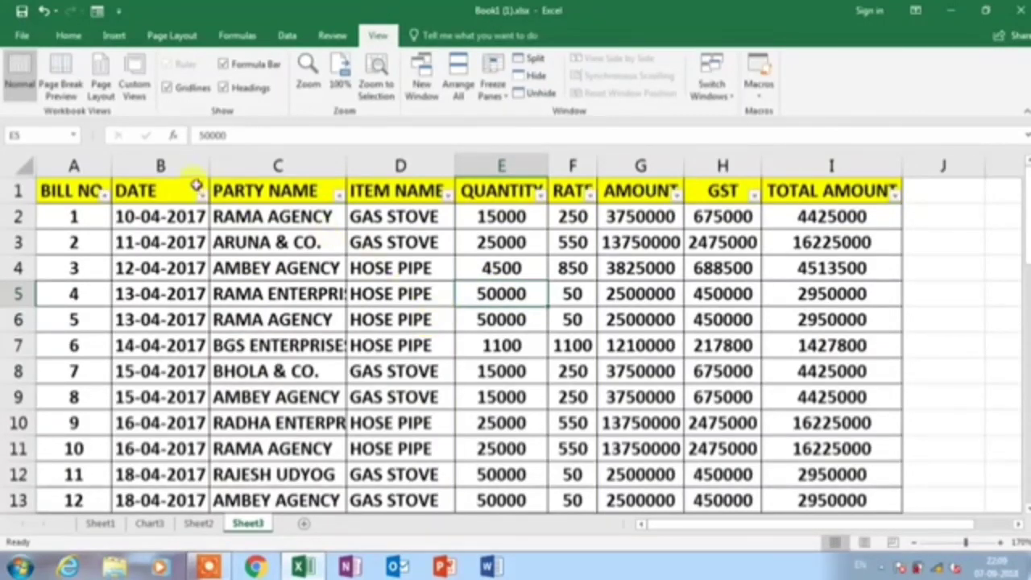
Open the filter options for the PARTY NAME column
{"action": "left_click", "coordinate": [147, 190]}
{"action": "left_click", "coordinate": [278, 190]}
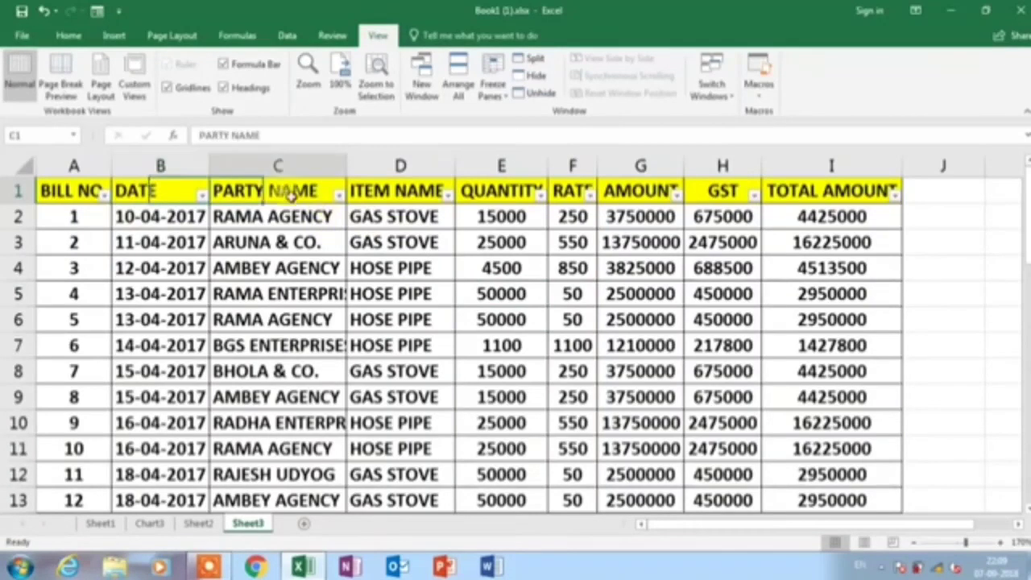
{"action": "left_click", "coordinate": [339, 196]}
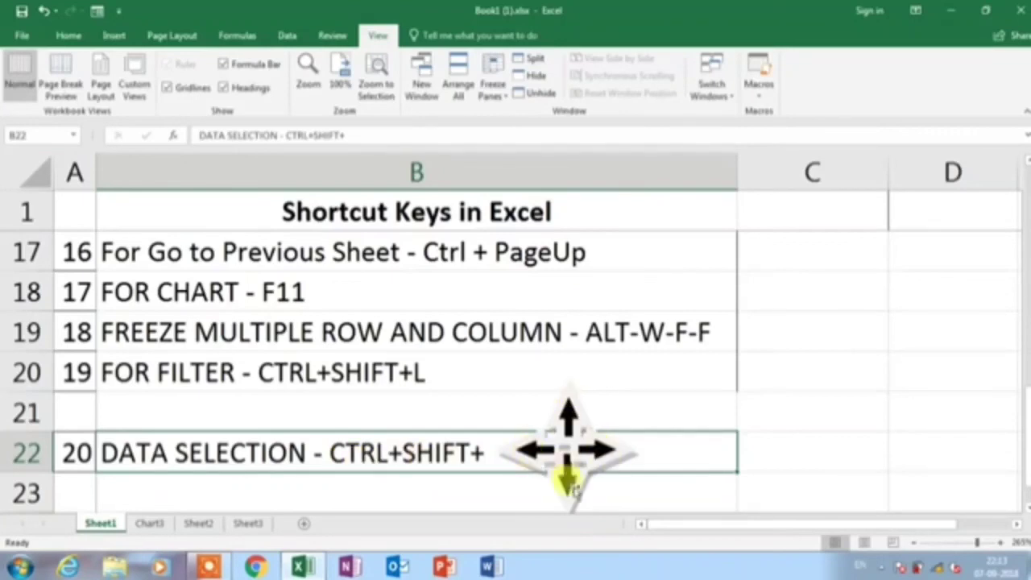
On Sheet3, select the BGS ENTERPRISES cell C7 as the selection start
{"action": "left_click", "coordinate": [249, 524]}
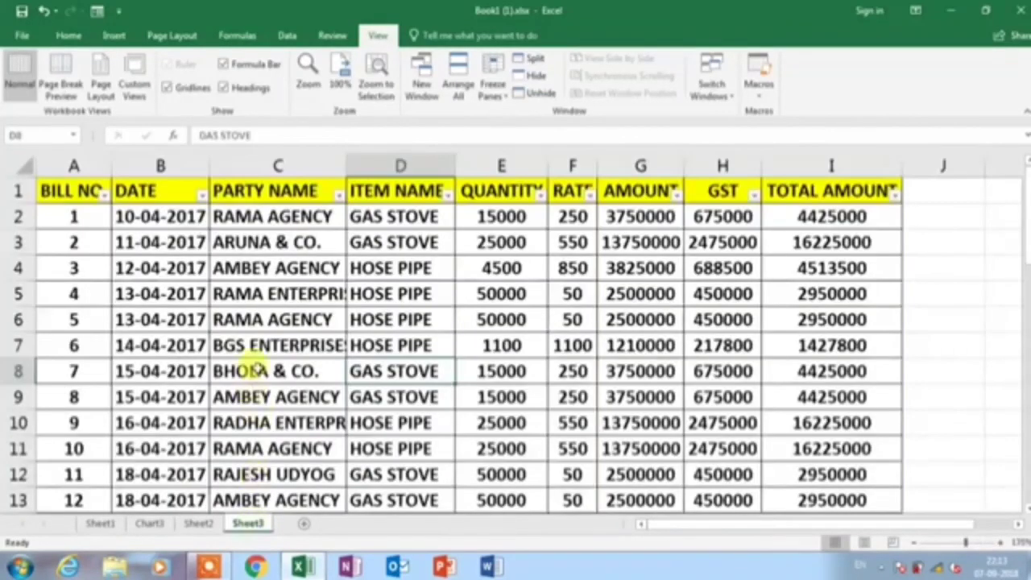
{"action": "left_click", "coordinate": [252, 370]}
{"action": "left_click", "coordinate": [243, 347]}
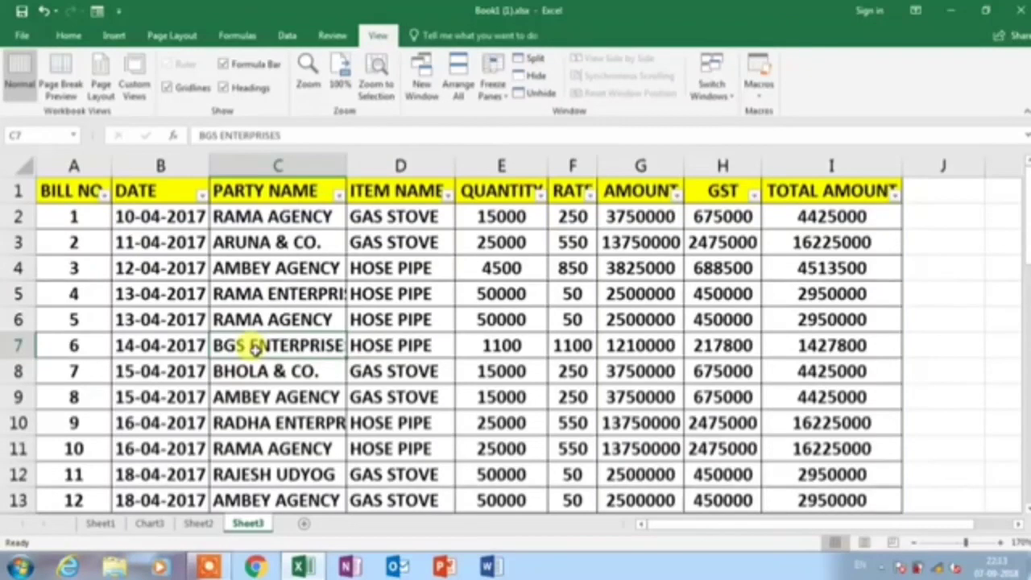
Extend the selection to the table's edges using Ctrl+Shift+Right, Down, Up and Home
{"action": "key", "text": "ctrl+shift+Right"}
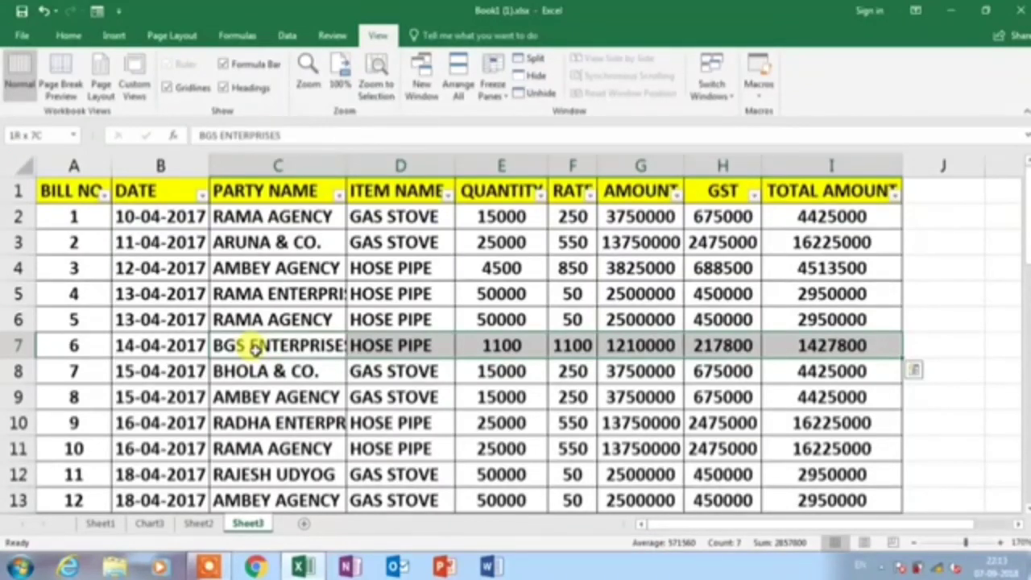
{"action": "key", "text": "ctrl+shift+Down"}
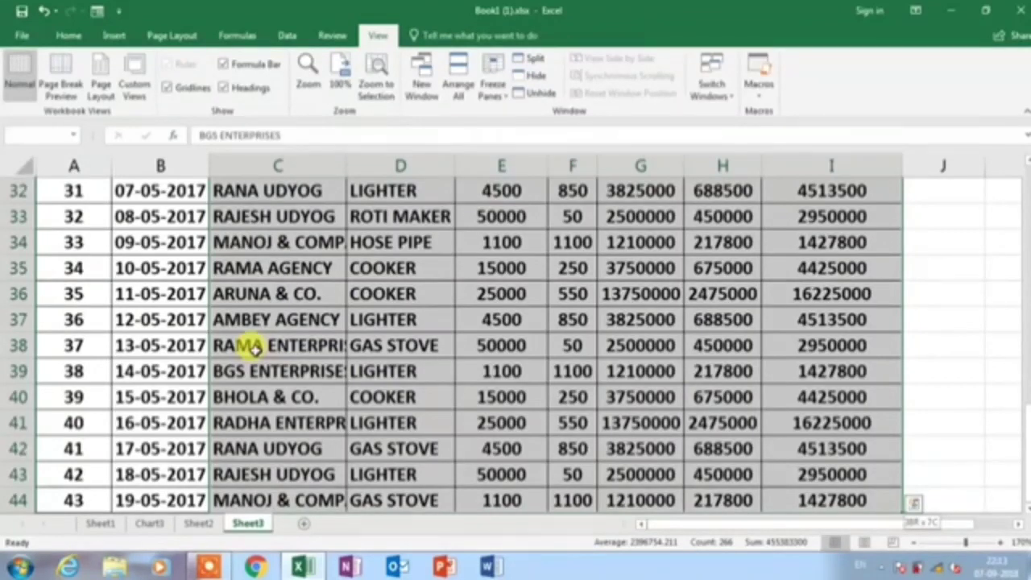
{"action": "key", "text": "ctrl+shift+Up"}
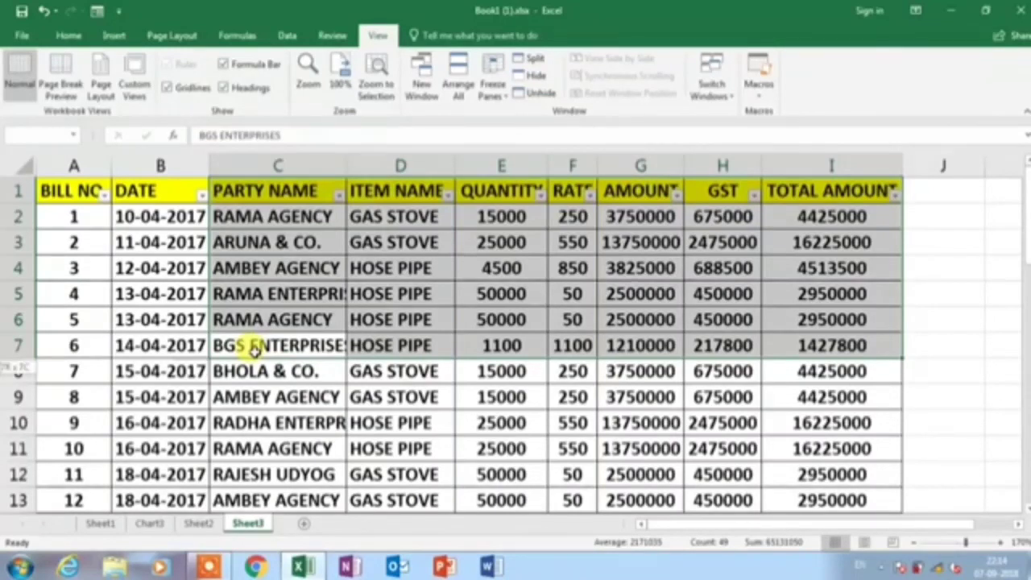
{"action": "key", "text": "ctrl+shift+Home"}
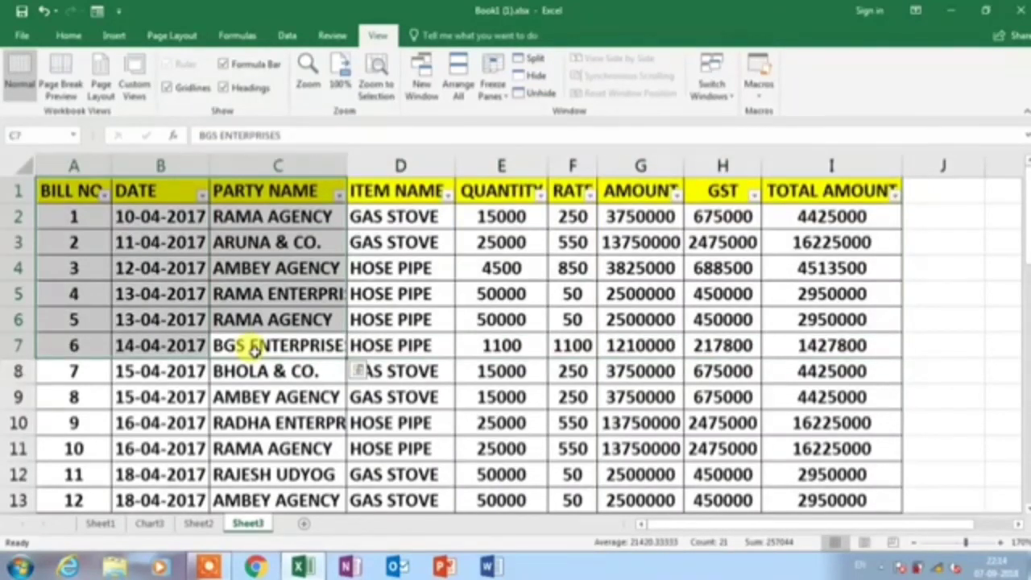